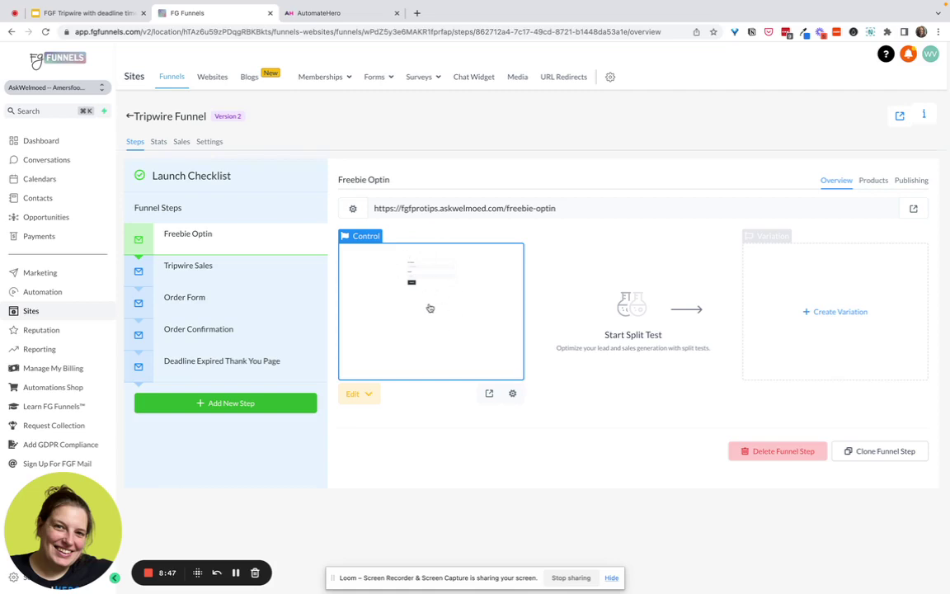
- View the list of forms in the form builder, and go back to the Tripwire Funnel
mouse_move(382, 78)
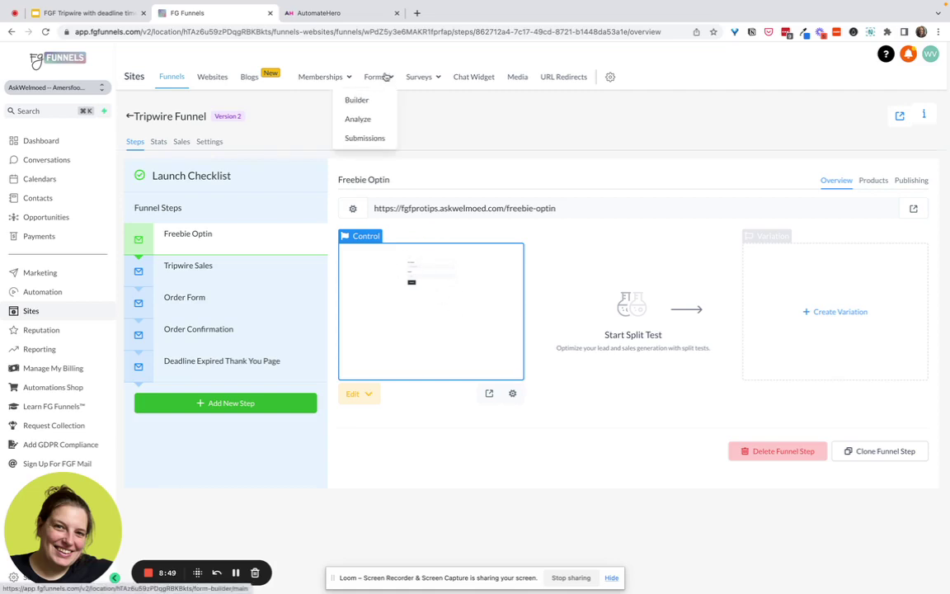
click(358, 99)
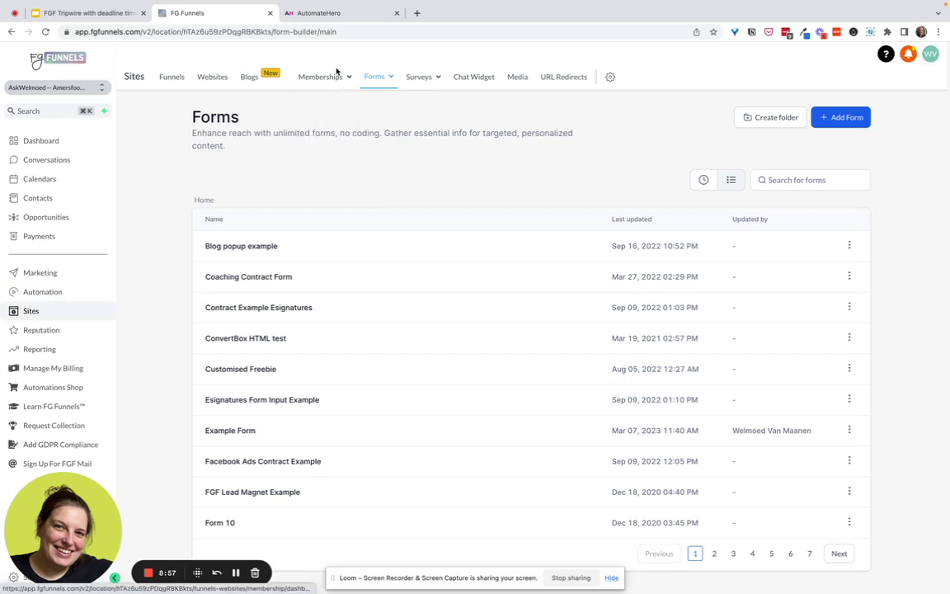
click(169, 77)
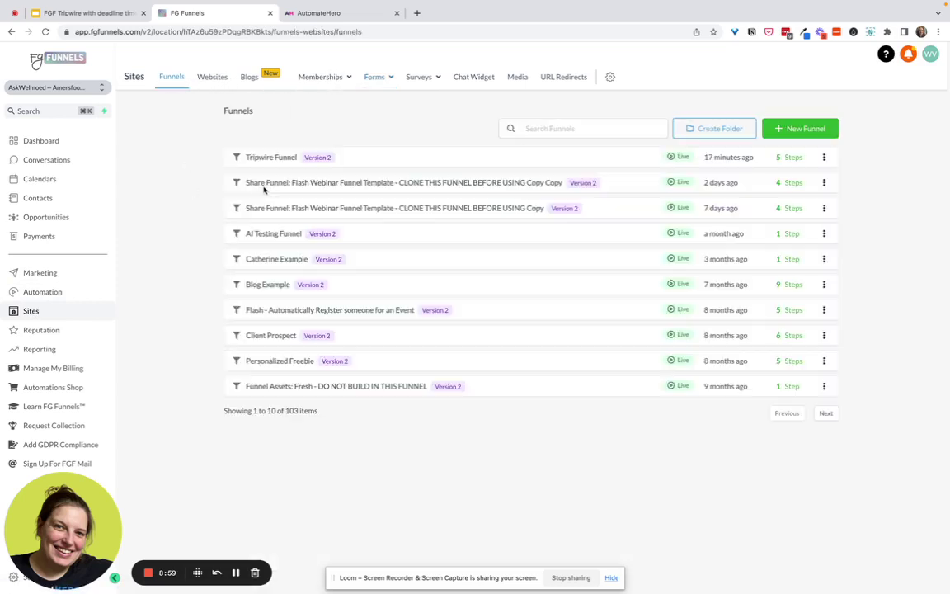
click(257, 155)
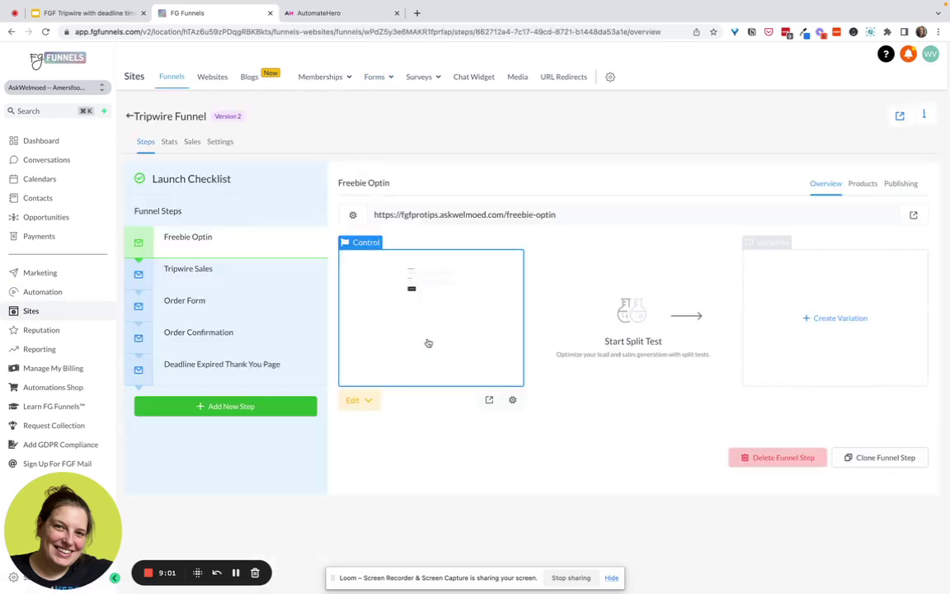
- Preview the live Freebie Optin, Tripwire Sales and Deadline Expired Thank You Page steps of the funnel
click(489, 399)
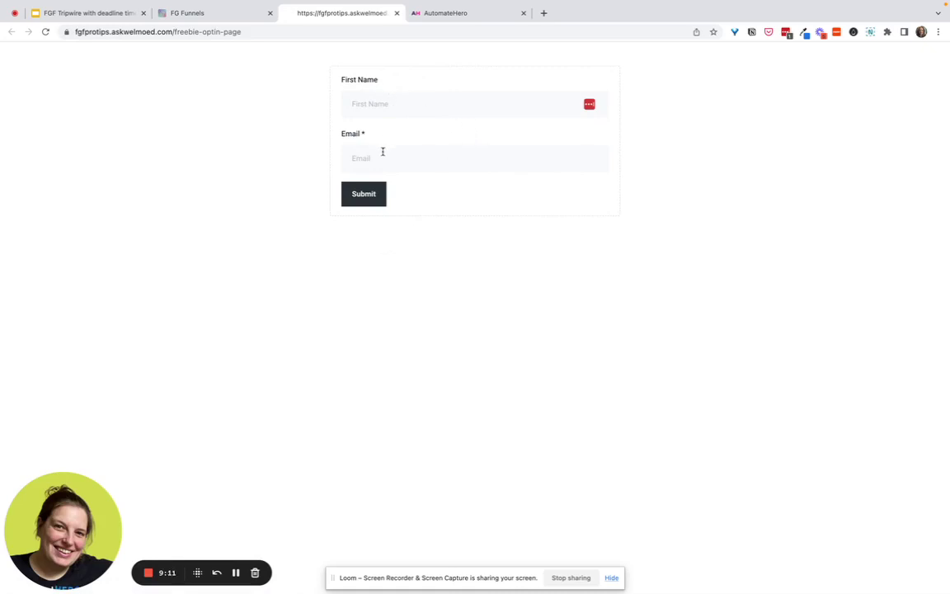
click(233, 15)
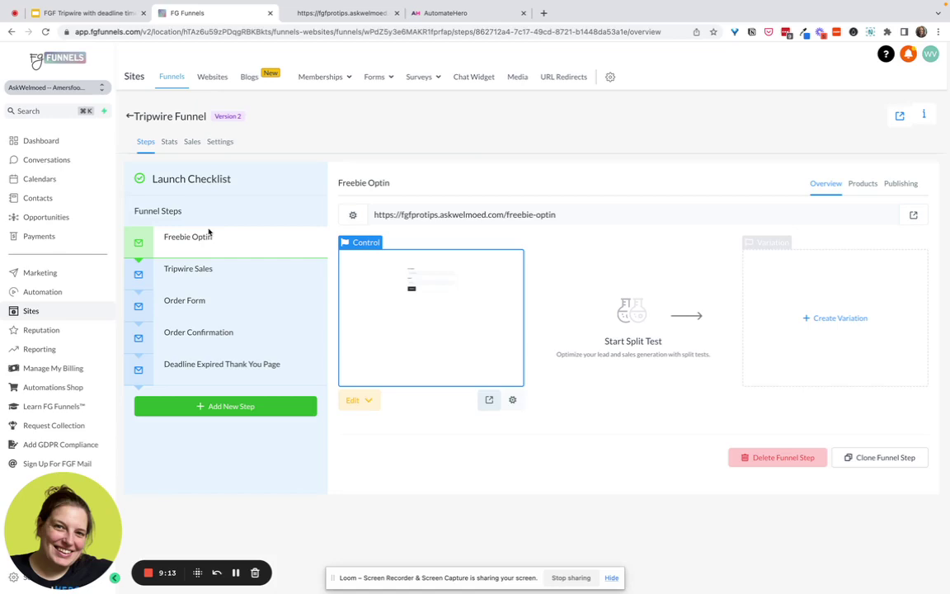
click(206, 272)
click(489, 402)
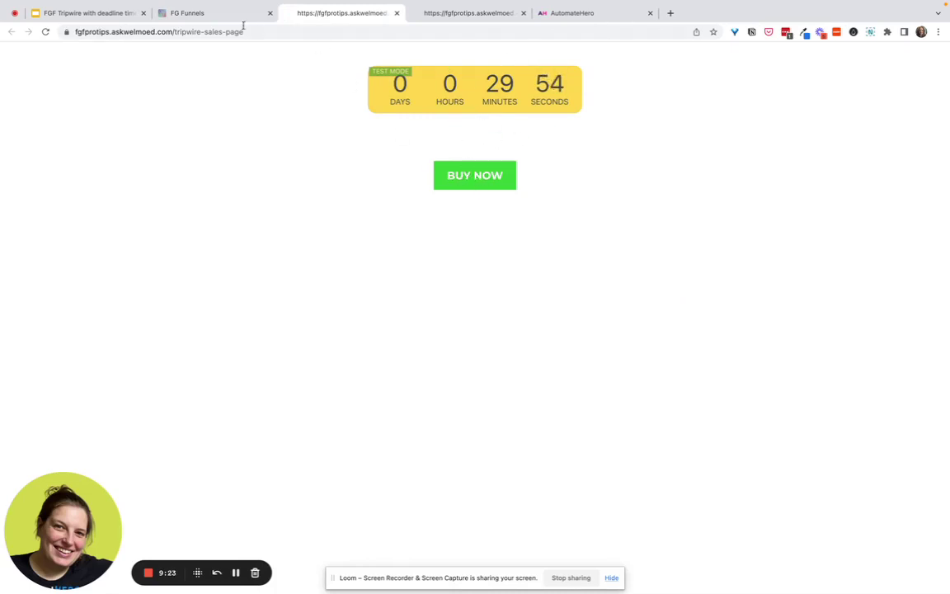
click(216, 16)
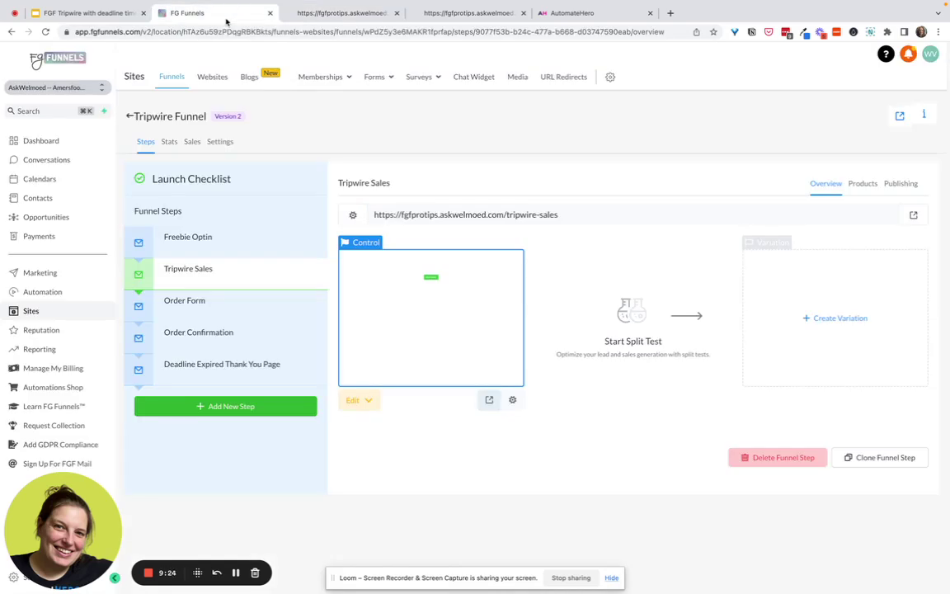
click(191, 363)
click(489, 399)
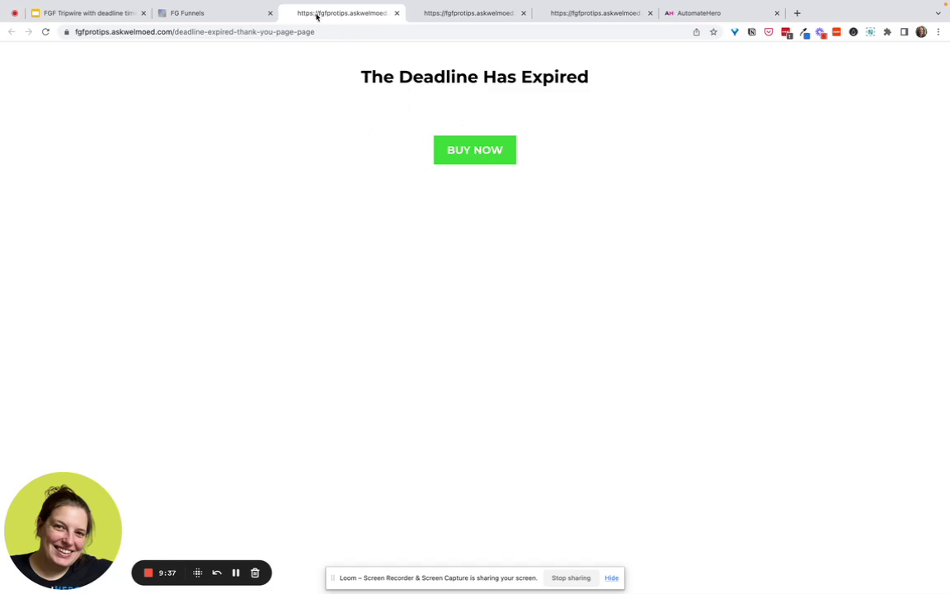
click(221, 14)
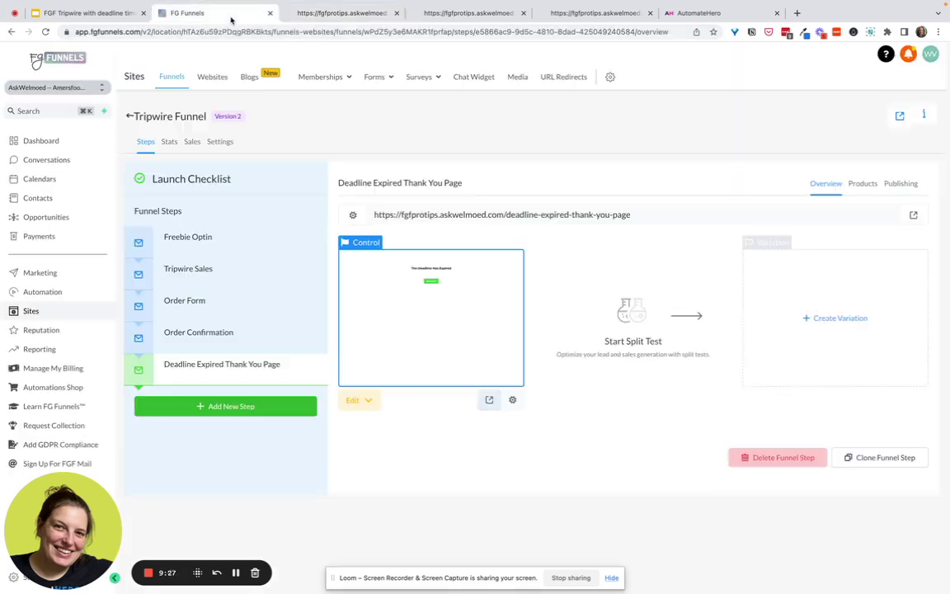
- Review the product attached to the Order Form step and the overview of the Order Confirmation step
click(190, 305)
click(862, 183)
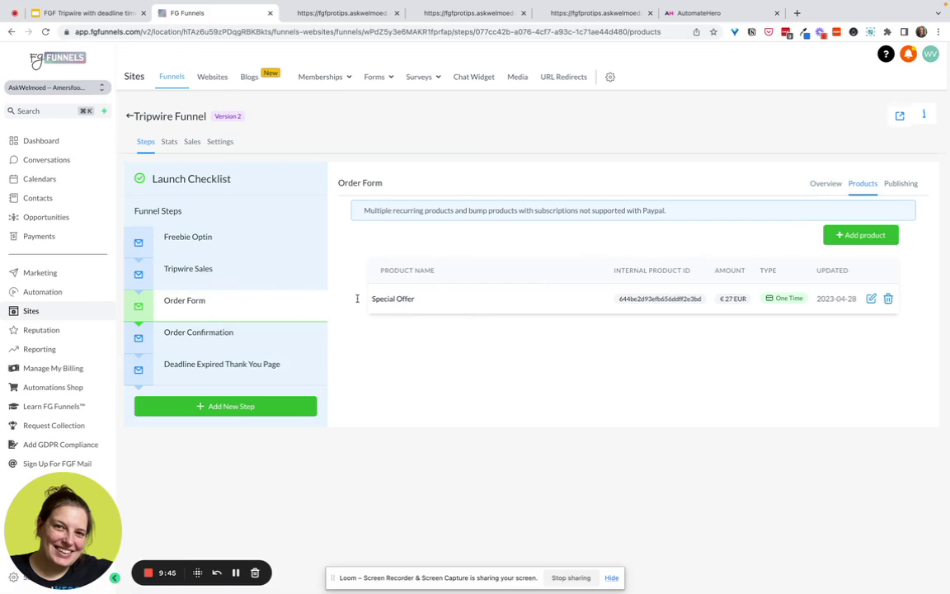
mouse_move(366, 82)
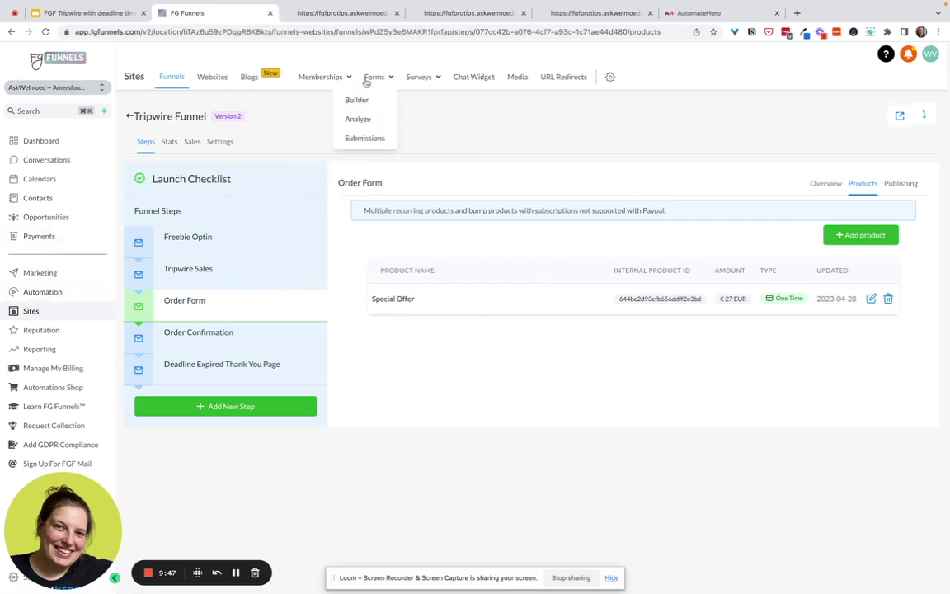
click(188, 338)
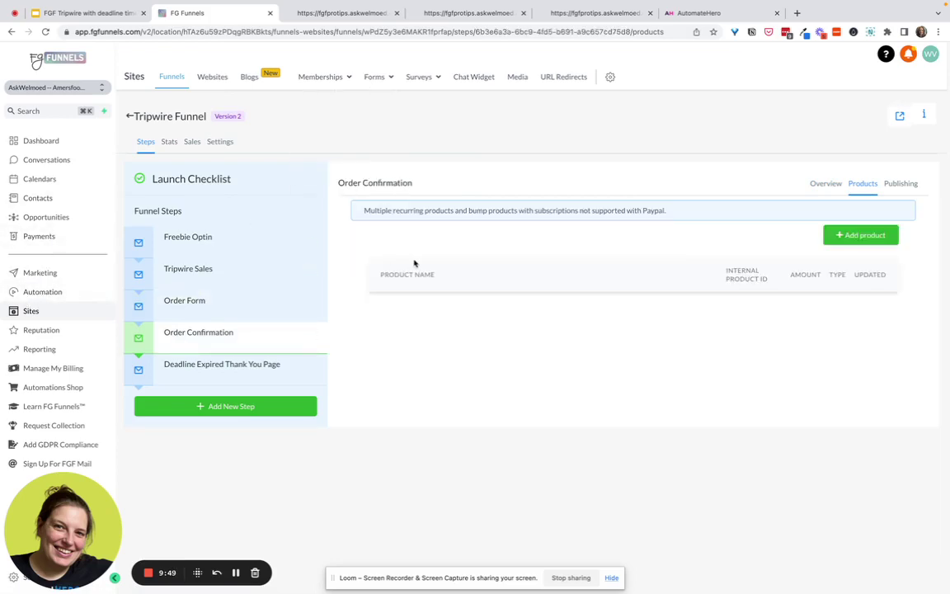
click(825, 183)
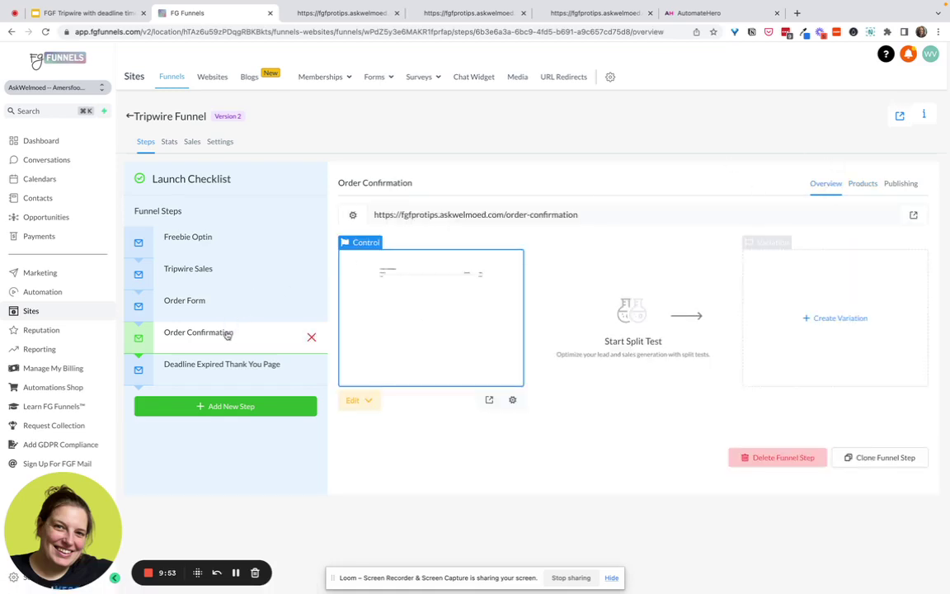
- Open the "1. Freebie + timer" workflow from the recent automation workflows
click(42, 291)
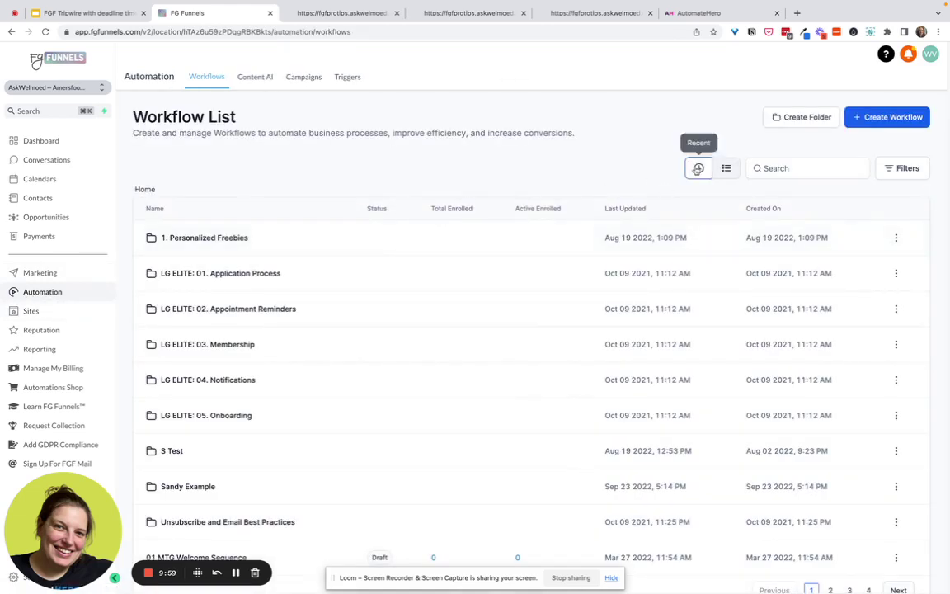
click(698, 168)
click(160, 239)
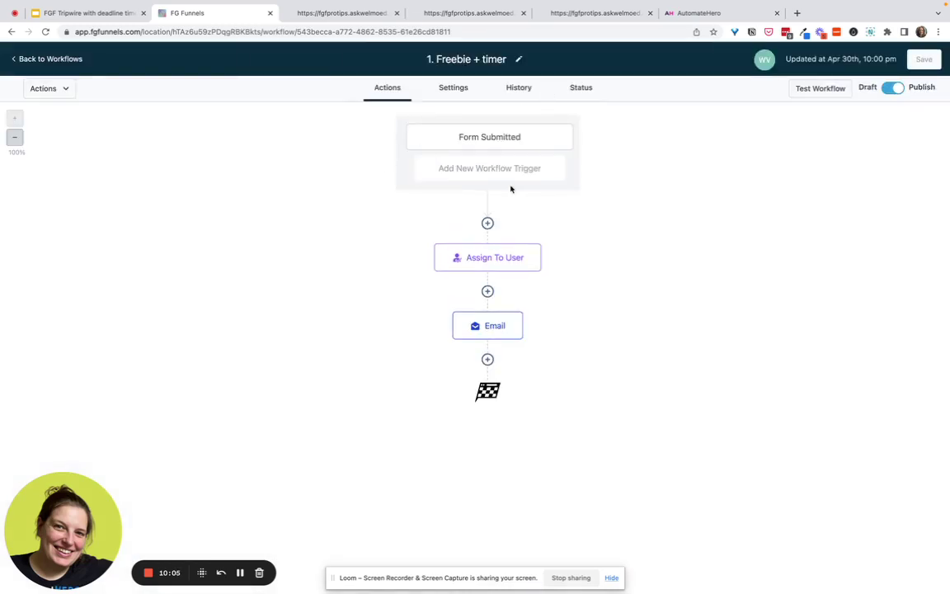
- Examine the workflow's Form Submitted trigger filter and the settings and message of its Email action
click(497, 139)
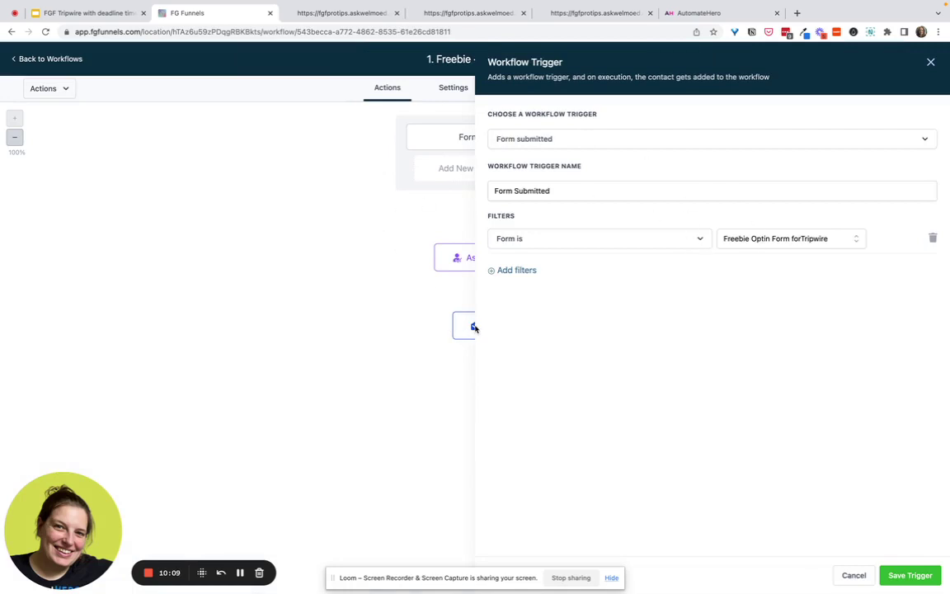
click(851, 575)
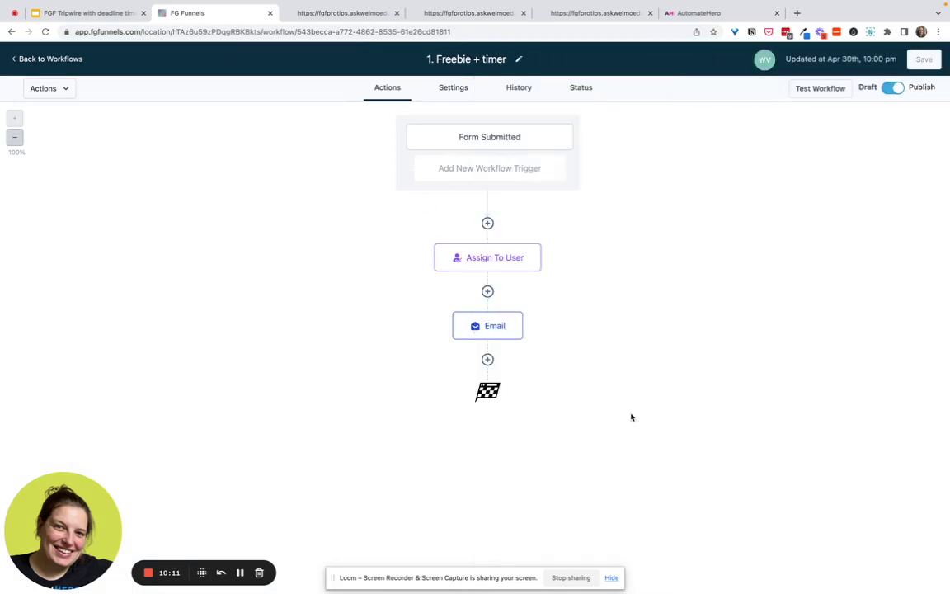
click(497, 334)
scroll(744, 488, down, 3)
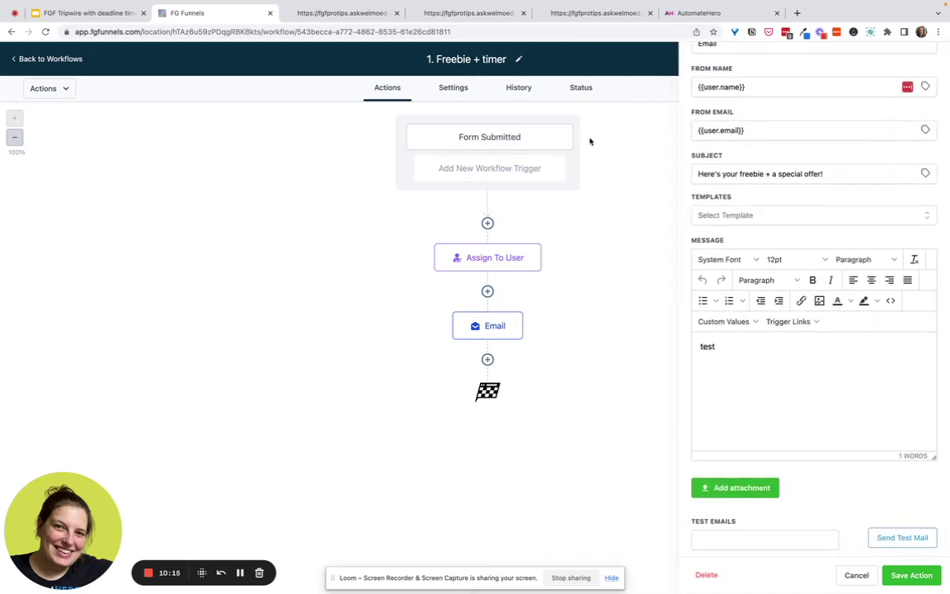
- Switch to AutomateHero and review the Tripwire Offer countdown's delay settings and active countdown redirect URL
click(700, 14)
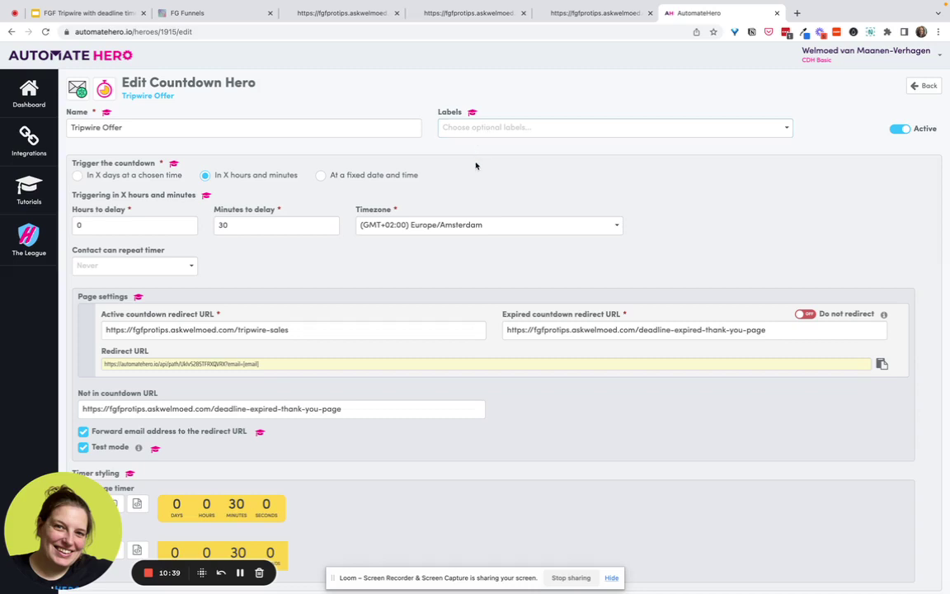
scroll(476, 166, down, 1)
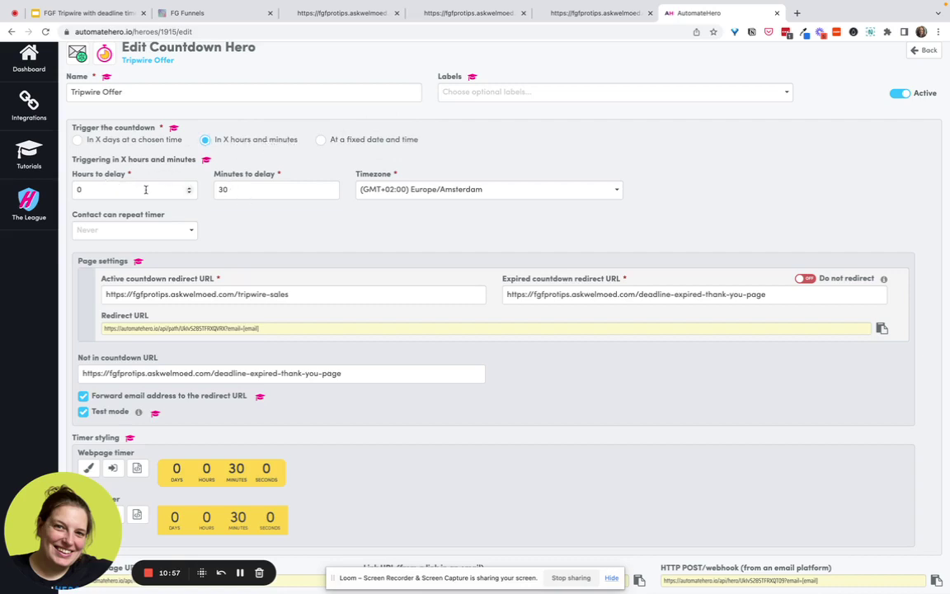
scroll(244, 191, down, 1)
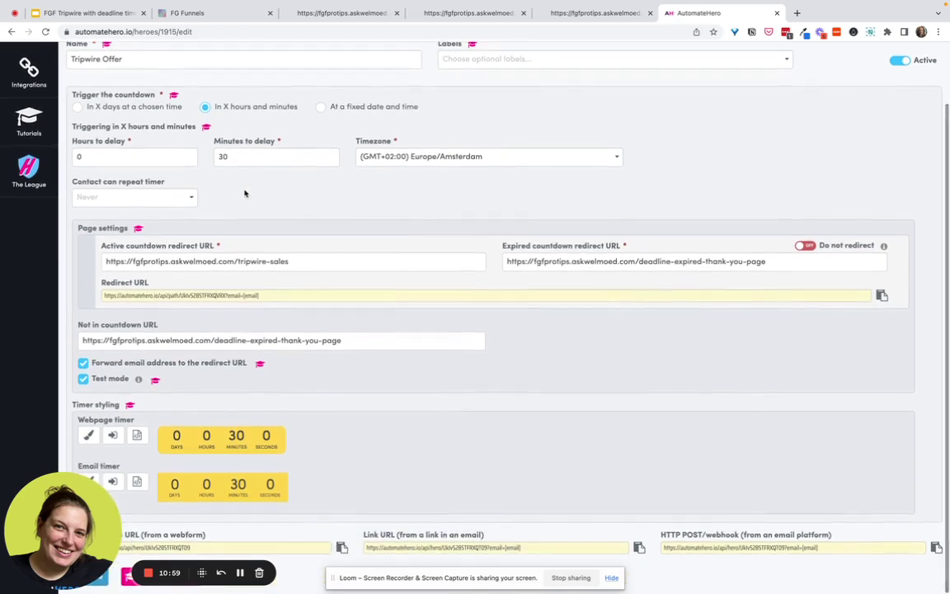
triple_click(178, 262)
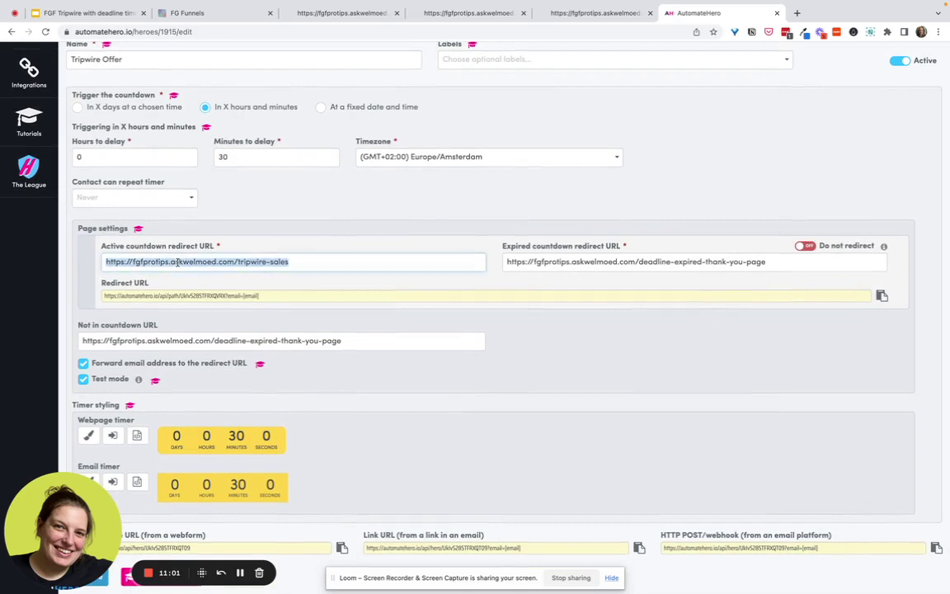
- Switch to FG Funnels and open the Tripwire Funnel's Tripwire Sales step to check its page URL
click(199, 13)
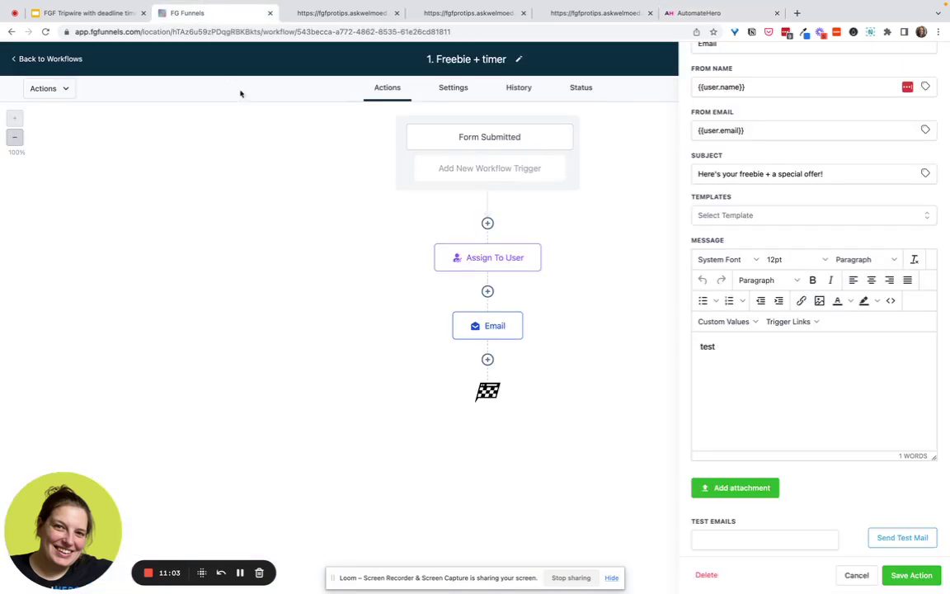
click(62, 58)
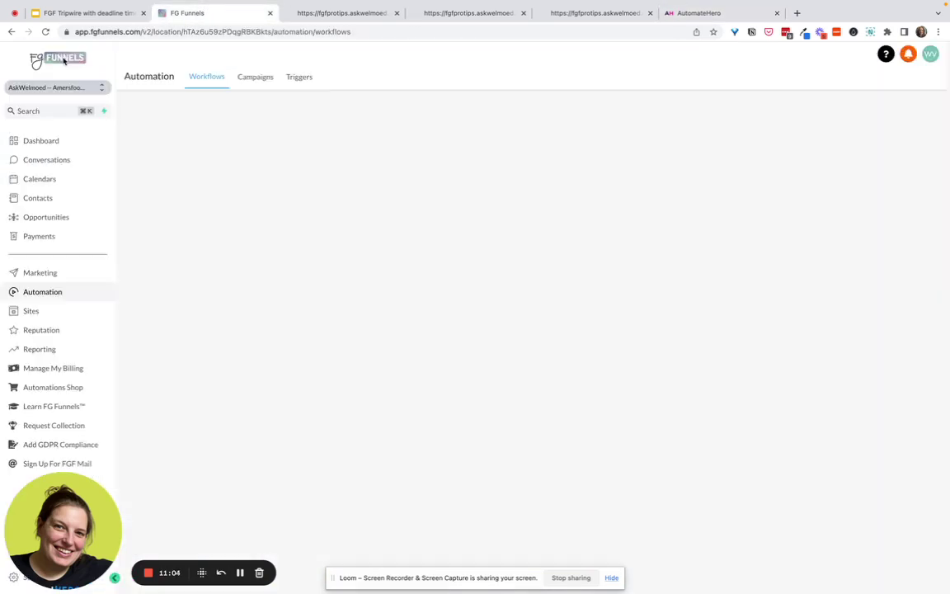
click(41, 310)
click(278, 157)
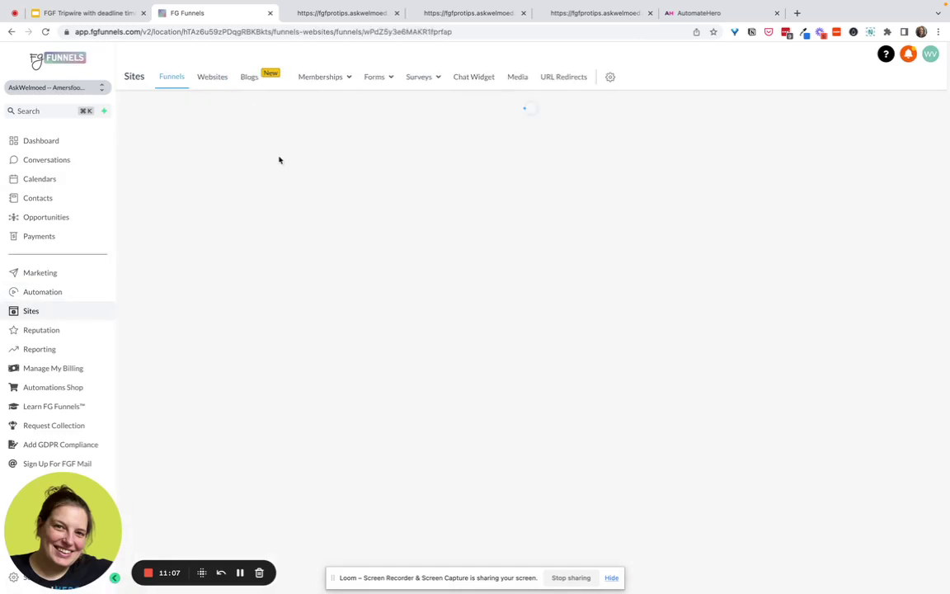
click(187, 272)
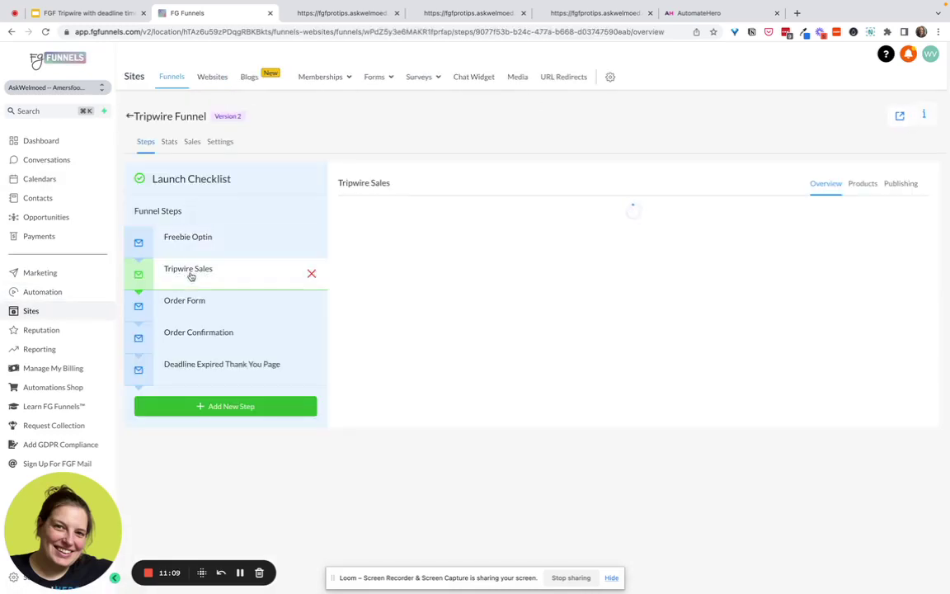
- Place AutomateHero beside FG Funnels and compare the expired countdown redirect URL with the Deadline Expired Thank You Page step's URL
drag(701, 13, 330, 13)
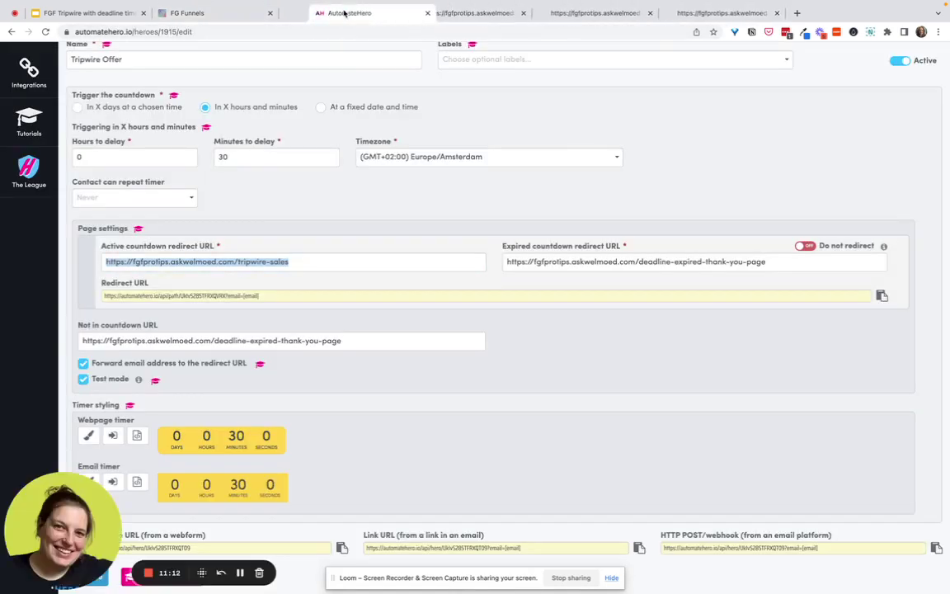
triple_click(531, 260)
click(229, 14)
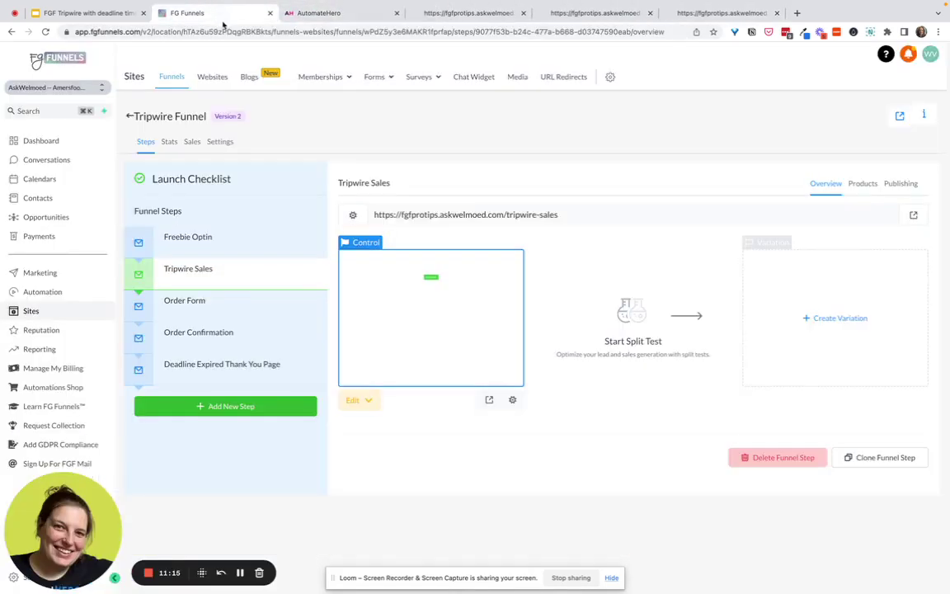
click(223, 368)
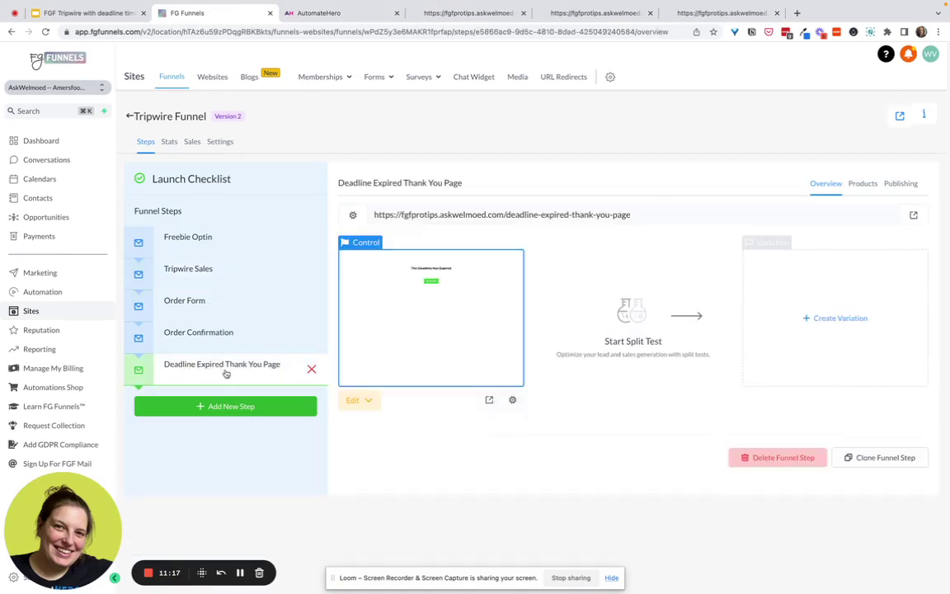
click(303, 14)
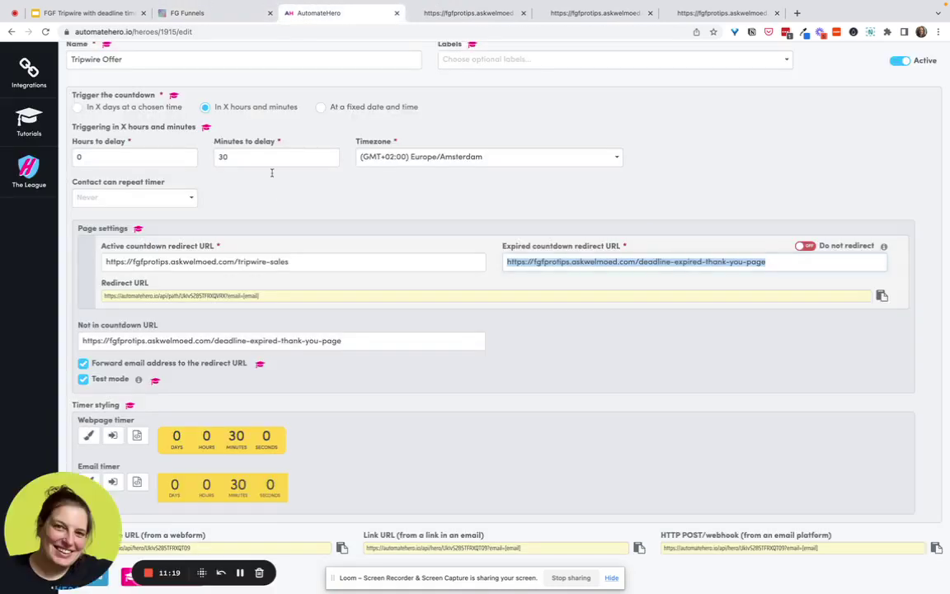
- Compare the Tripwire Offer's not in countdown URL with its expired countdown redirect URL
triple_click(122, 341)
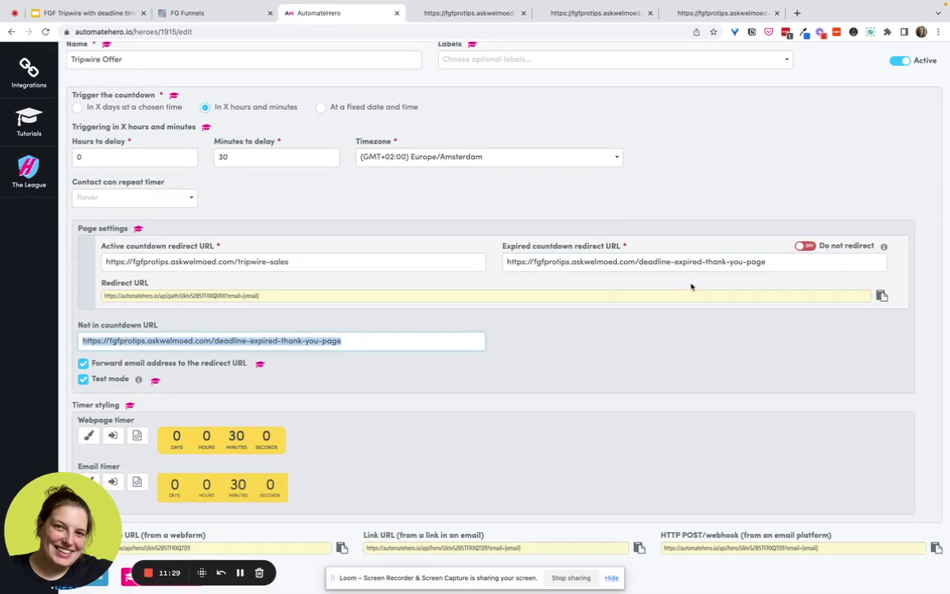
triple_click(670, 259)
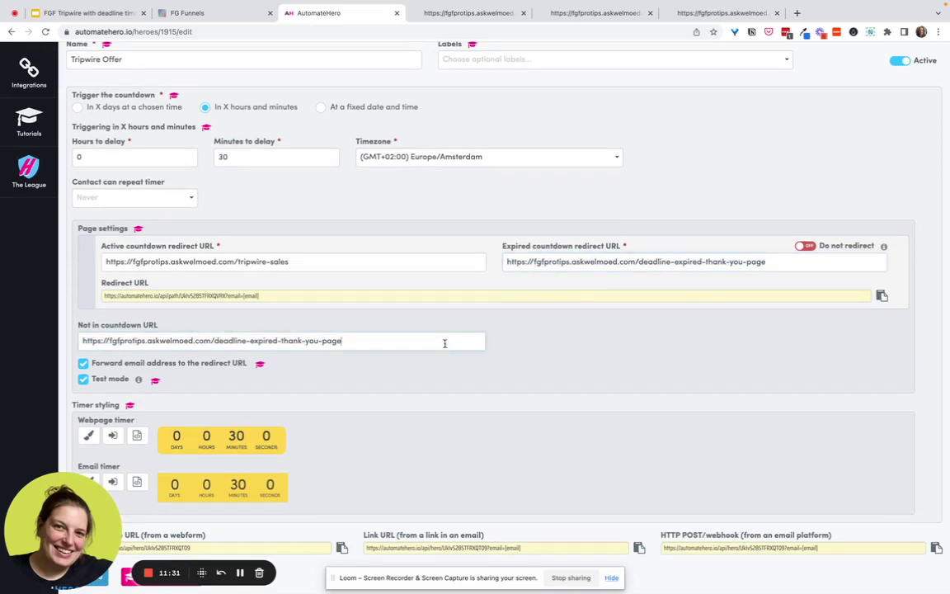
triple_click(444, 341)
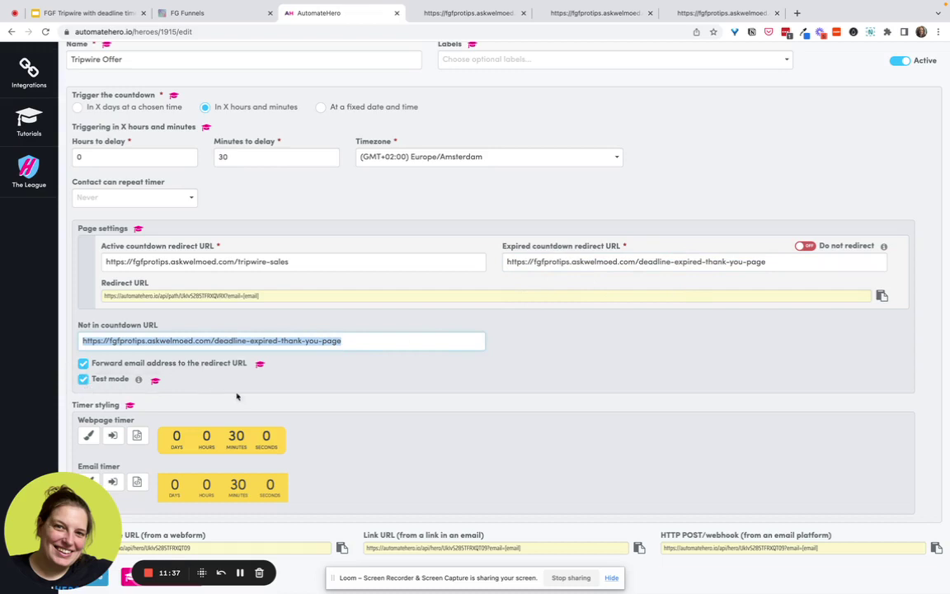
scroll(236, 396, down, 1)
scroll(236, 397, up, 1)
drag(64, 503, 501, 446)
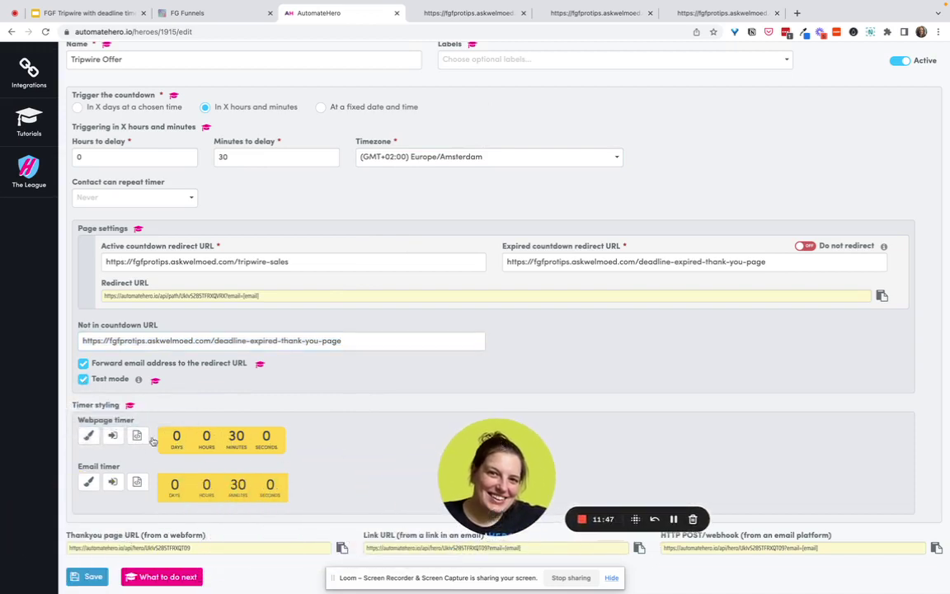
- Open the webpage timer's styling and look through its timer designs and page position options
click(88, 435)
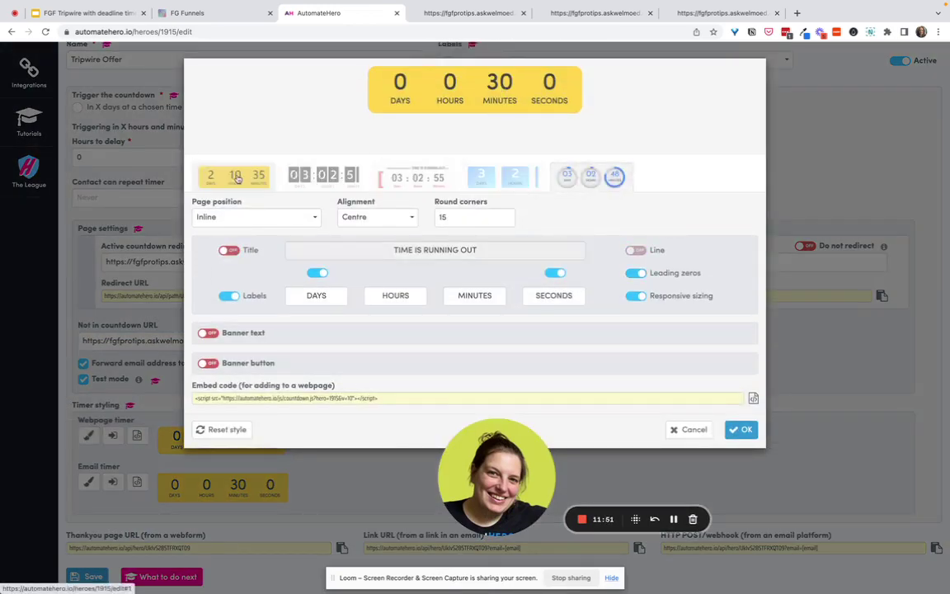
click(255, 216)
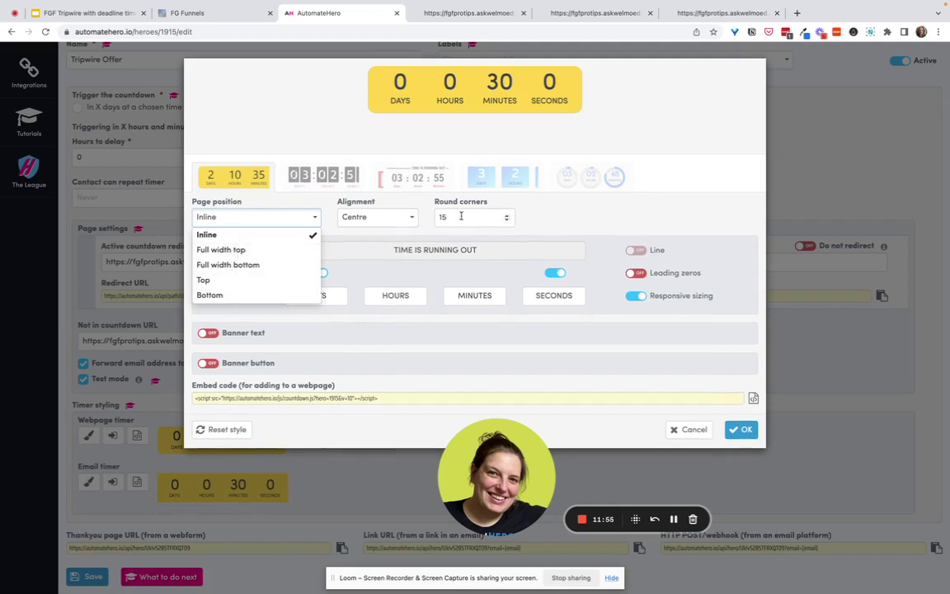
click(317, 215)
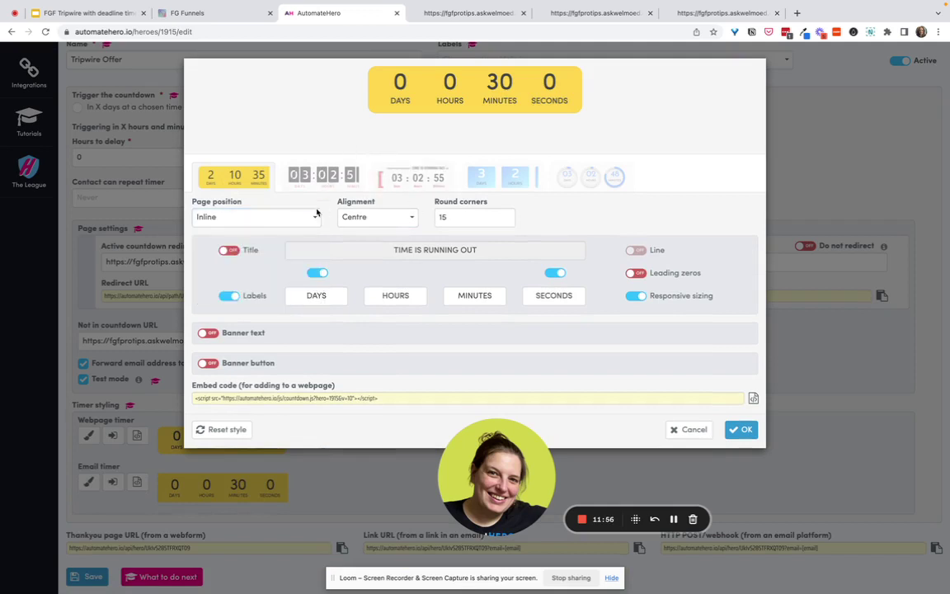
- Try the headline "banner text" and a banner button on the webpage timer, switch both off again and accept the styling
click(207, 332)
click(224, 359)
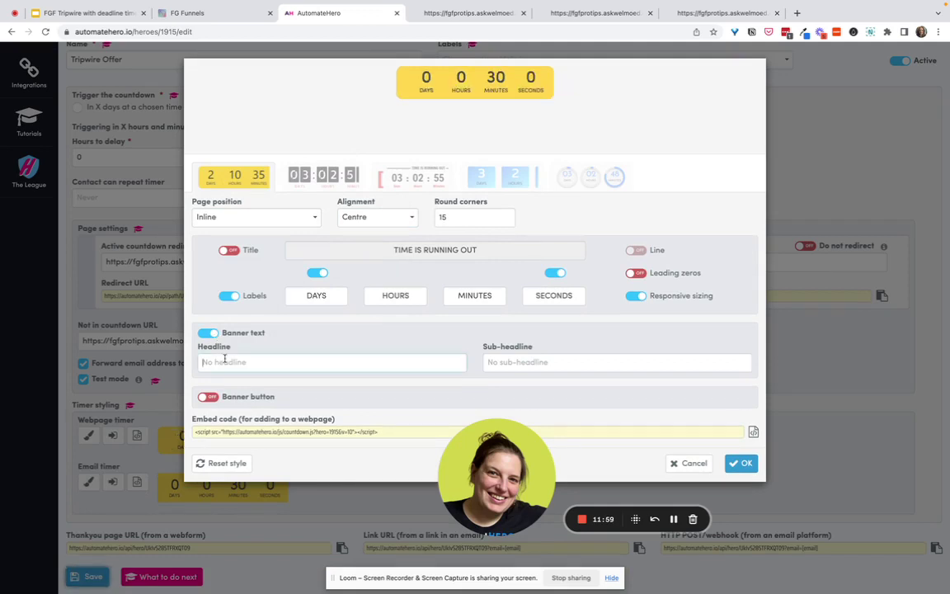
text(banner text)
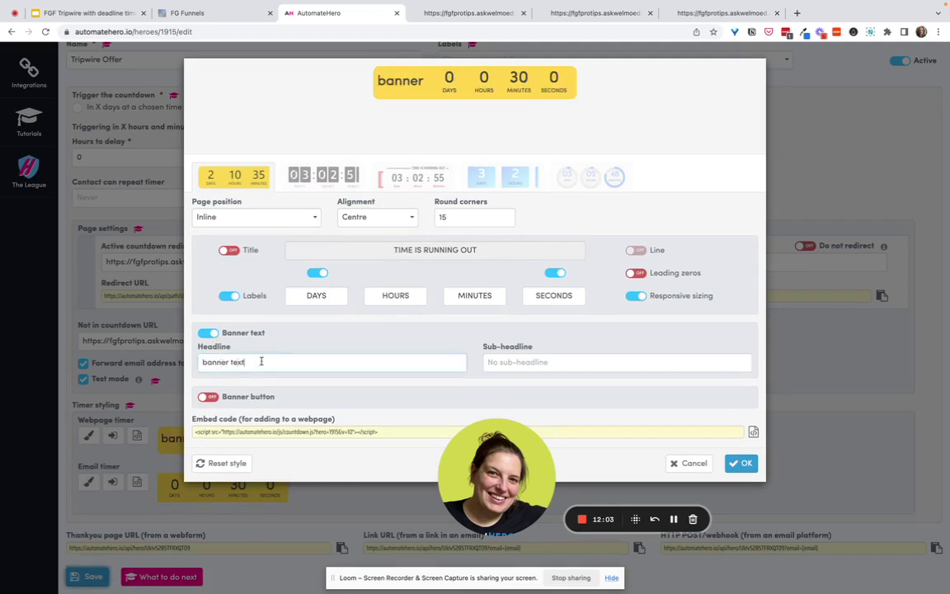
click(209, 397)
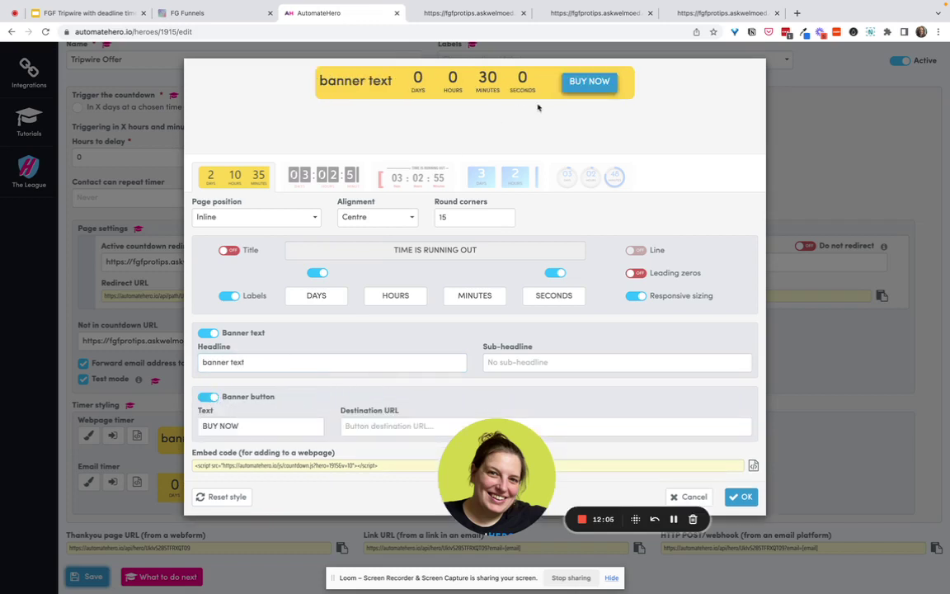
click(207, 397)
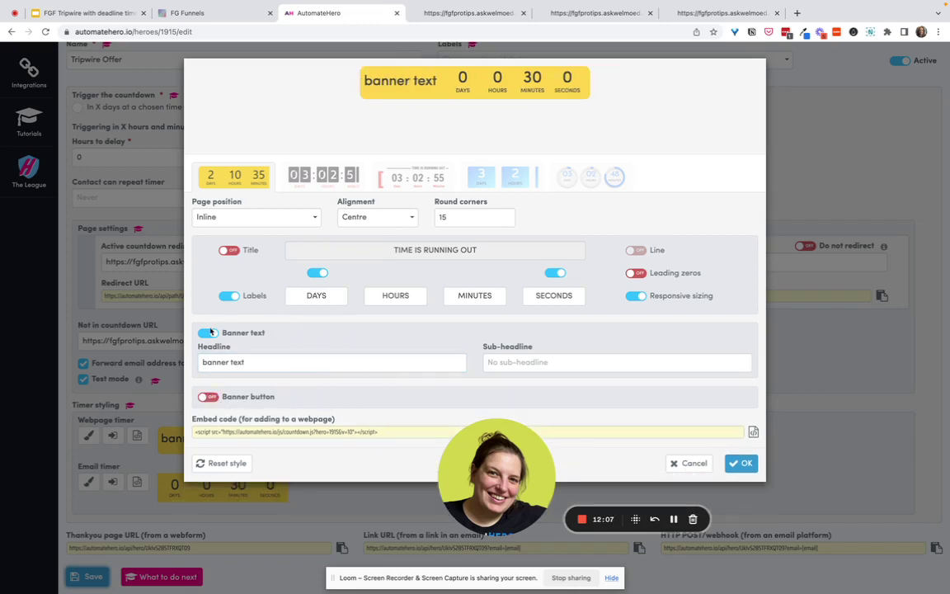
click(207, 333)
click(742, 428)
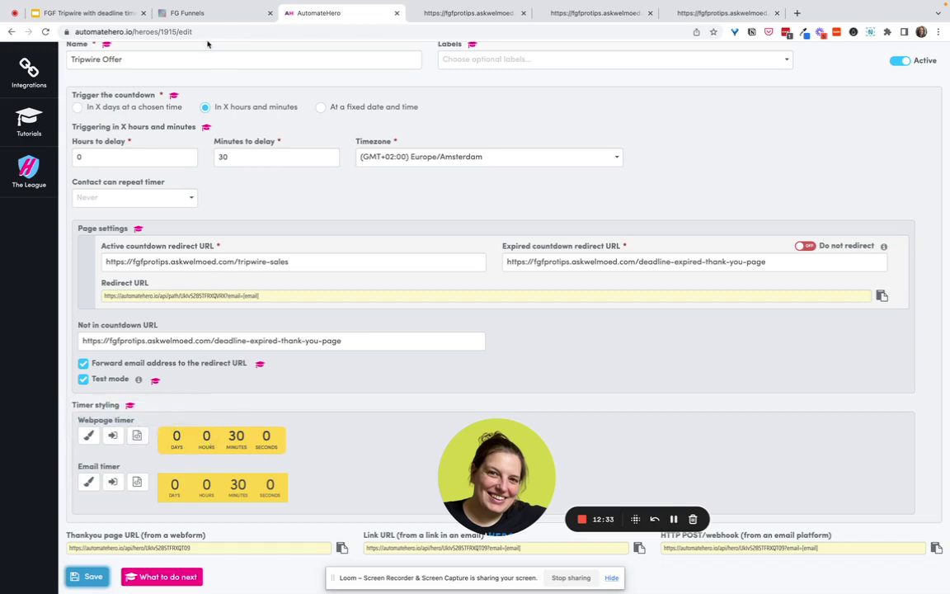
click(209, 14)
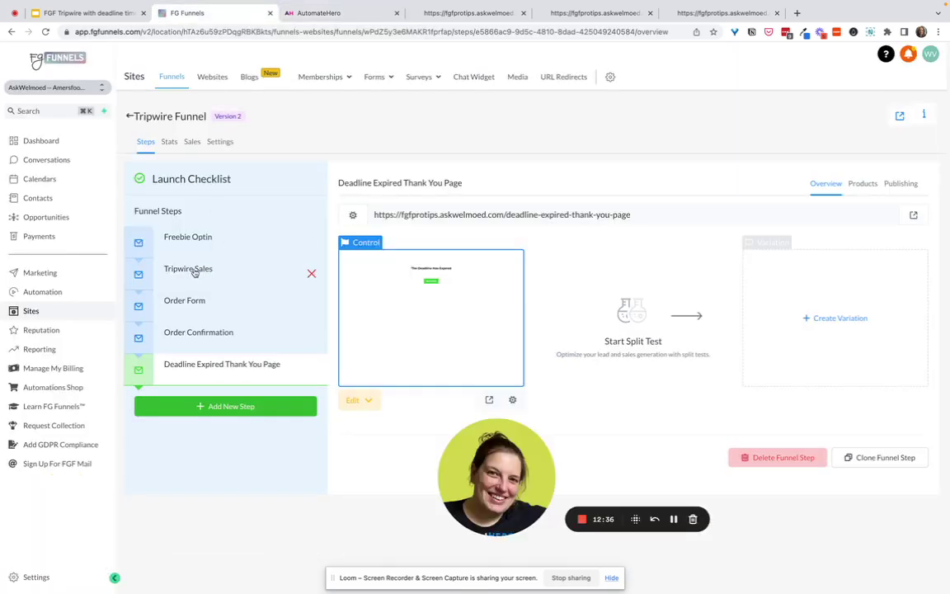
click(306, 14)
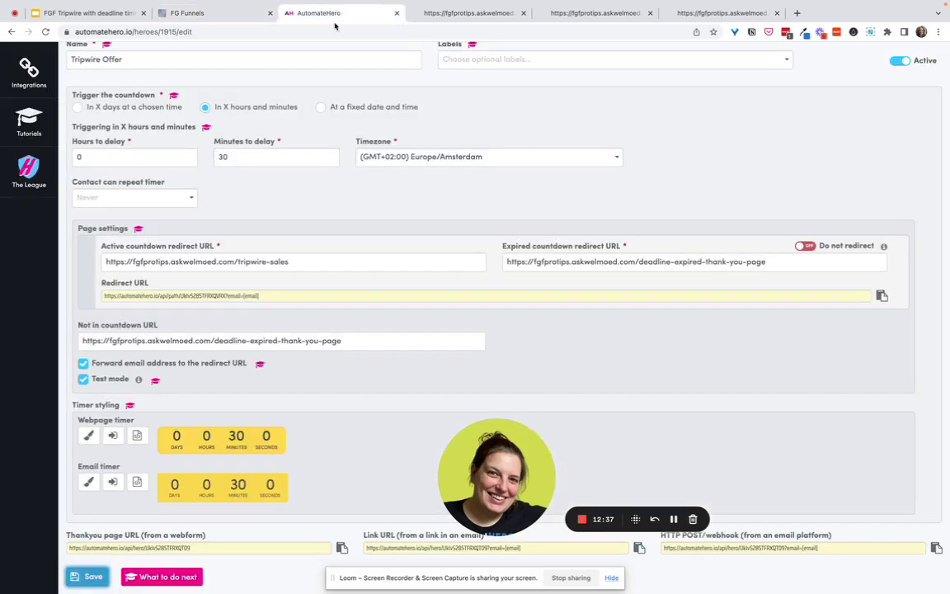
click(114, 432)
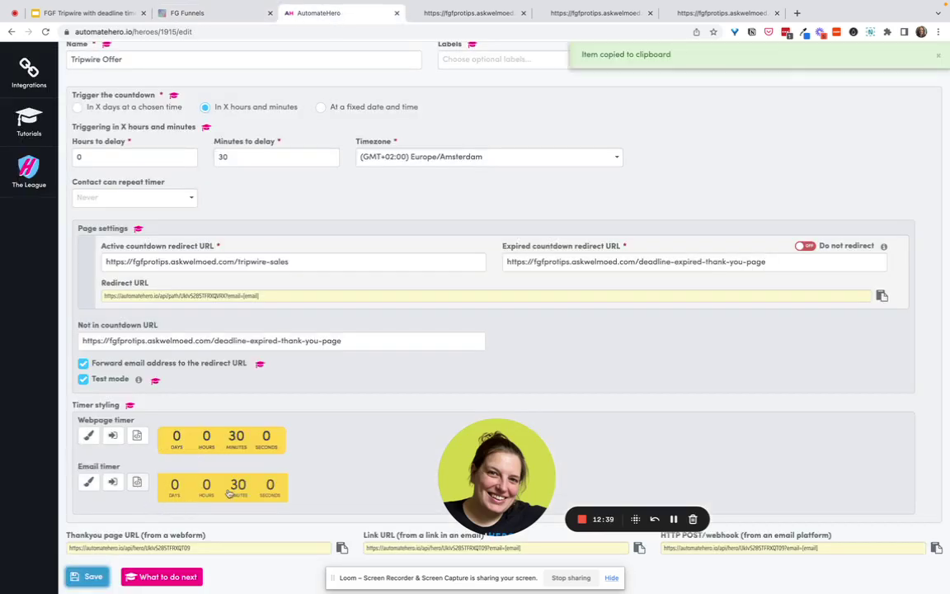
- Switch to FG Funnels and open the Email action of the "1. Freebie + timer" workflow
click(225, 14)
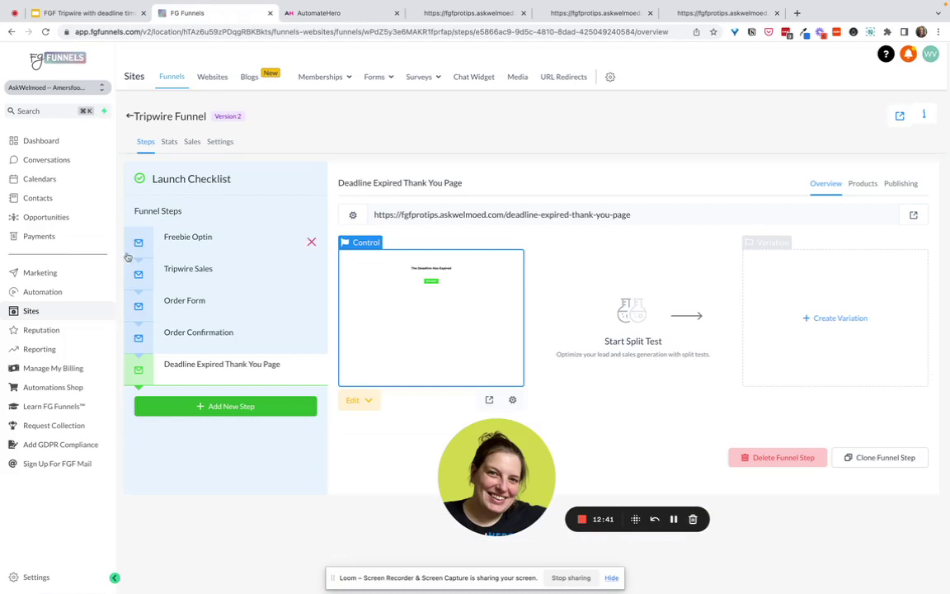
click(69, 293)
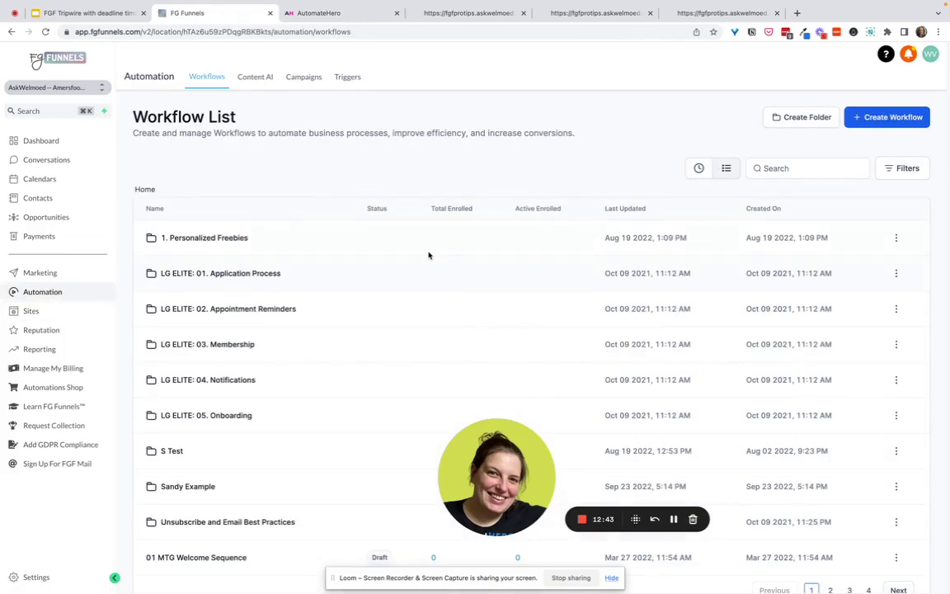
click(699, 168)
click(181, 238)
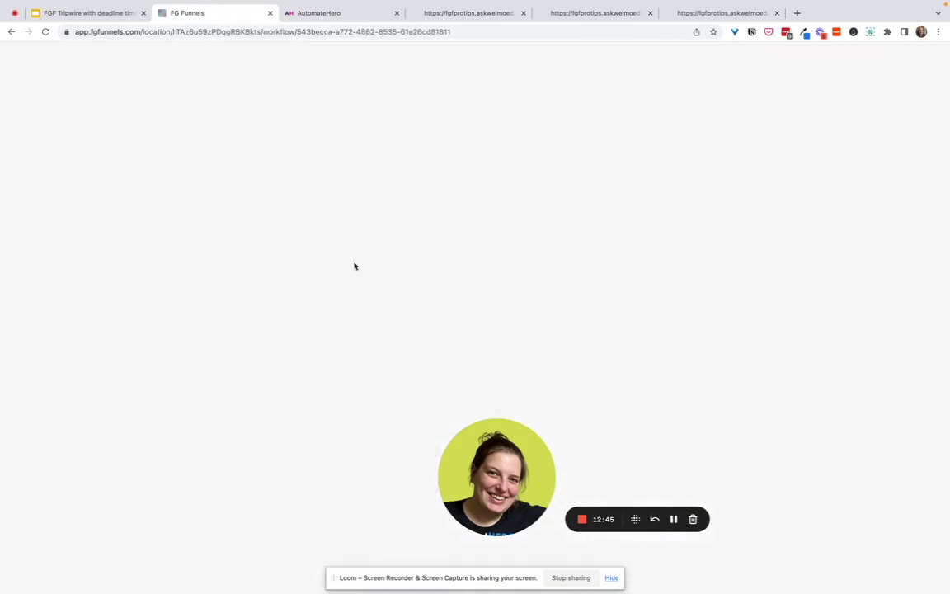
click(516, 322)
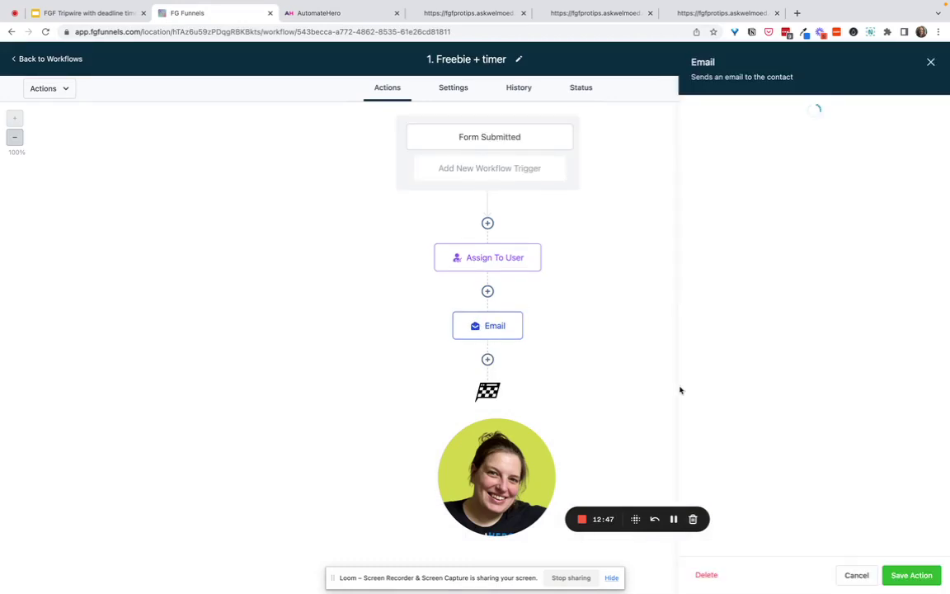
- Replace the email's "test" message with the copied countdown timer image code
scroll(733, 446, down, 1)
click(733, 446)
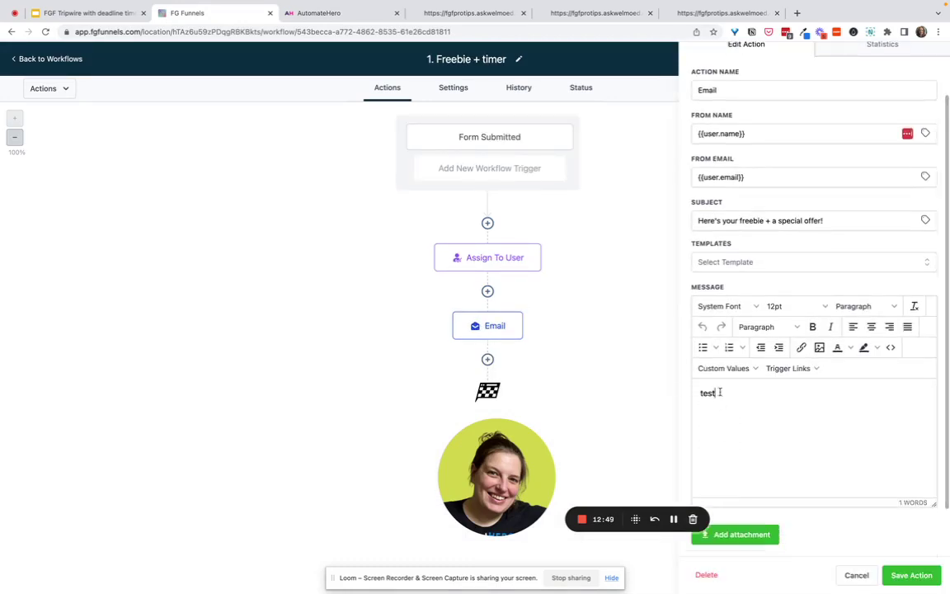
key(BackSpace)
key(BackSpace)
key(BackSpace)
key(BackSpace)
key(super+v)
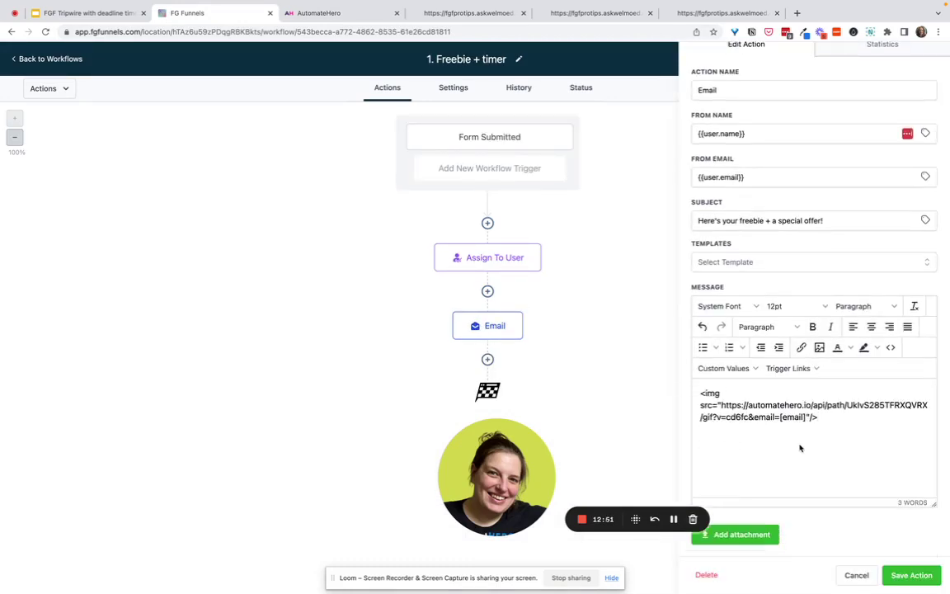
- Replace the [email] placeholder in the timer code with the contact's email custom value, {{contact.email}}
drag(805, 417, 780, 417)
click(832, 415)
key(Return)
click(744, 371)
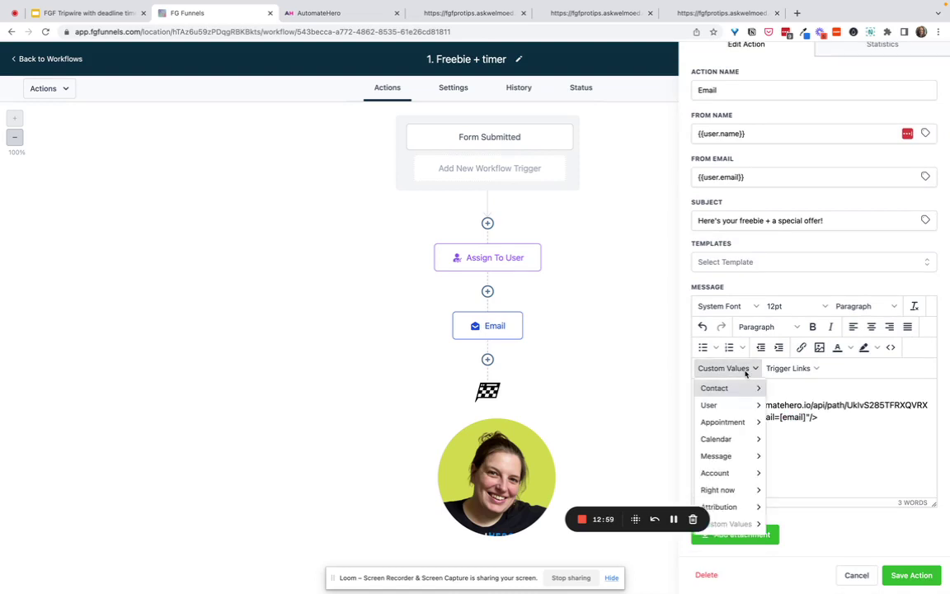
mouse_move(750, 391)
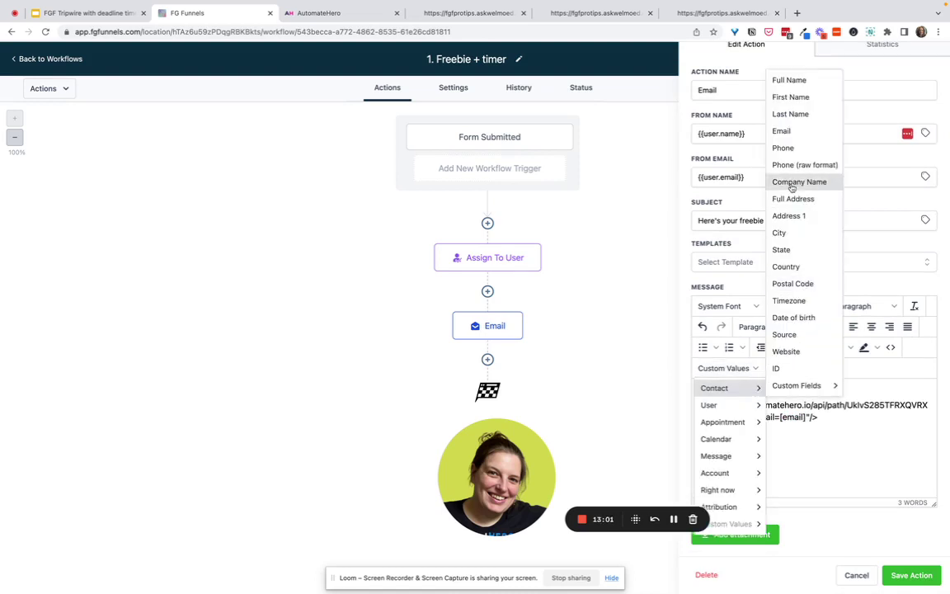
click(792, 135)
drag(768, 440, 699, 442)
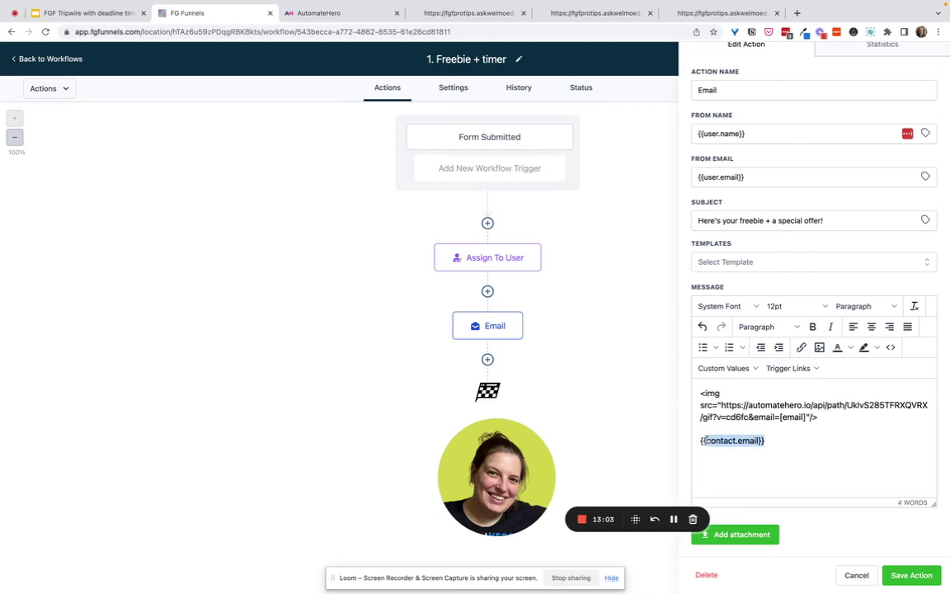
key(super+x)
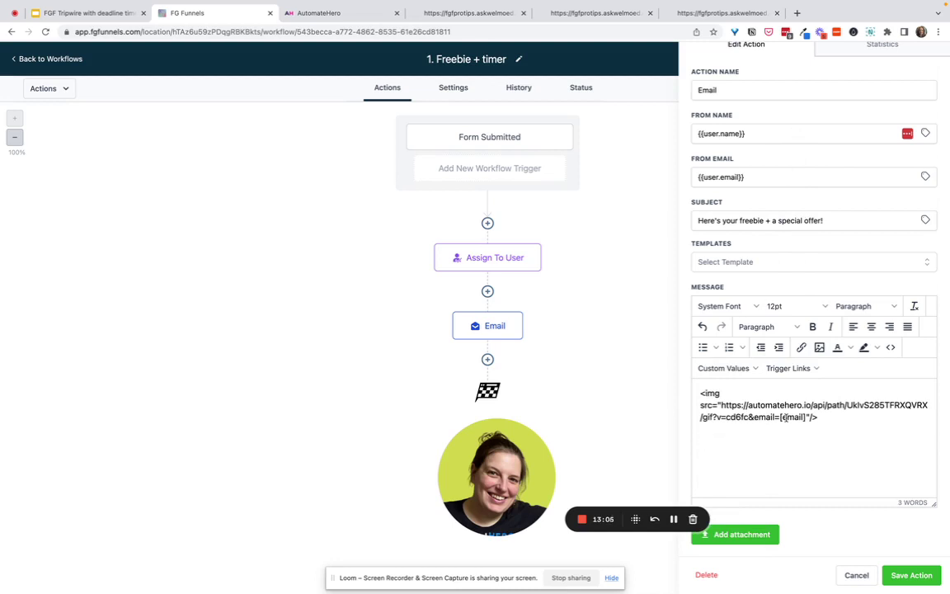
drag(781, 418, 805, 417)
key(super+v)
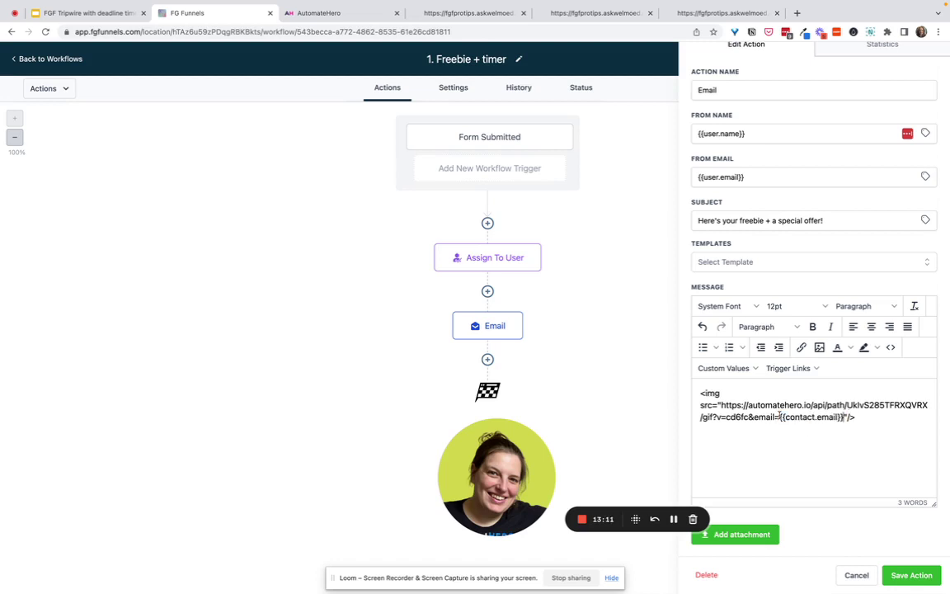
- Move the timer code from the message body into the message's source code, and save the email action and workflow
drag(865, 417, 696, 396)
key(super+x)
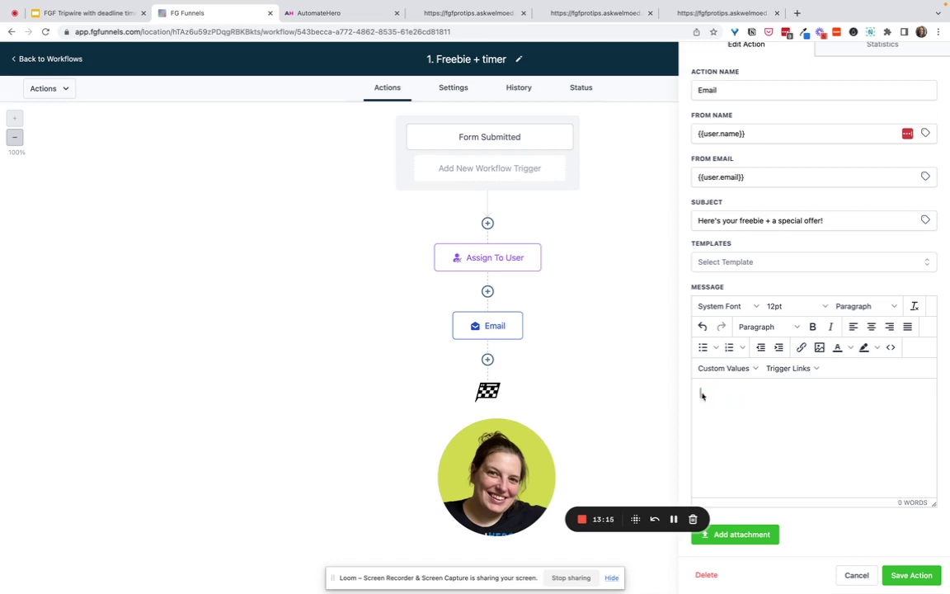
click(890, 348)
key(super+v)
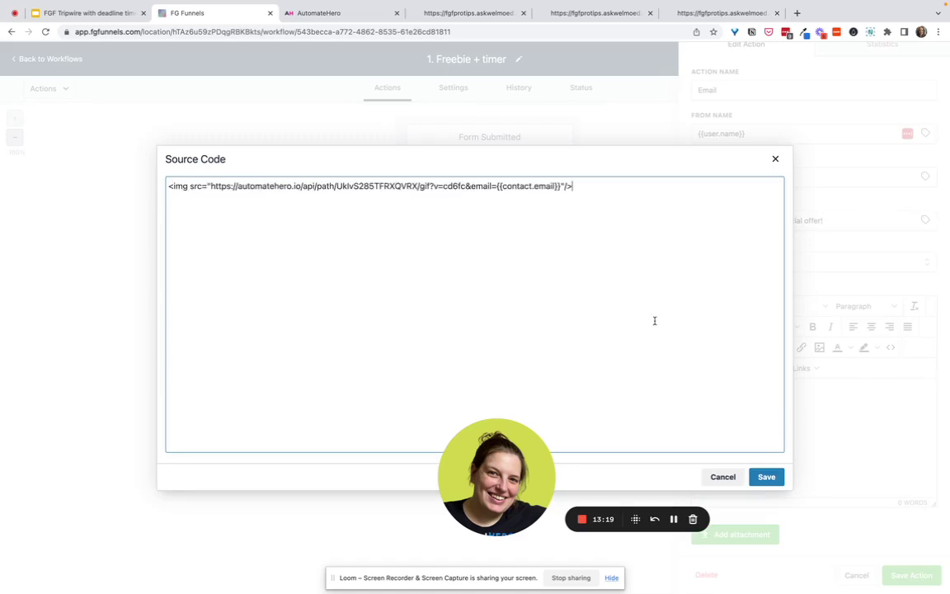
click(767, 477)
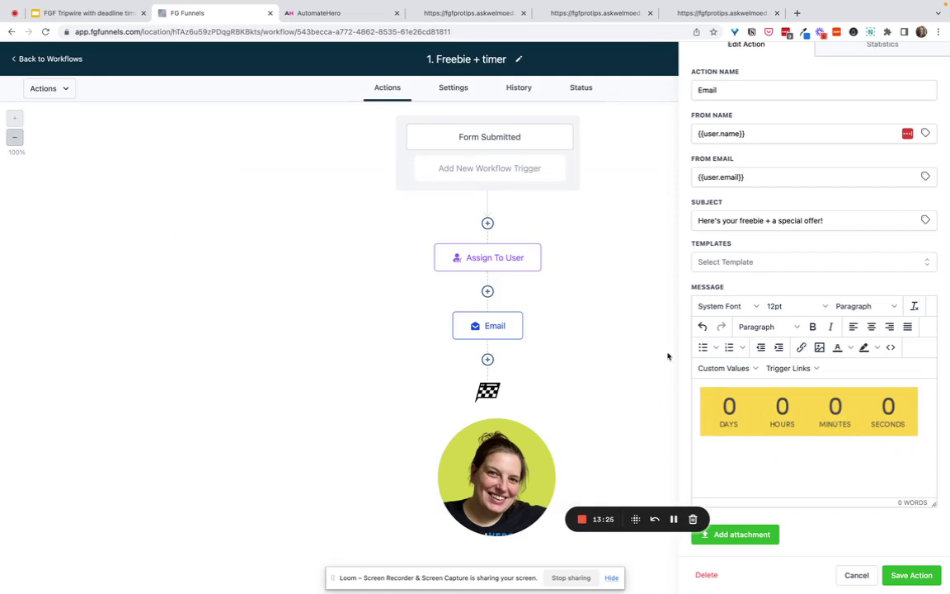
click(911, 575)
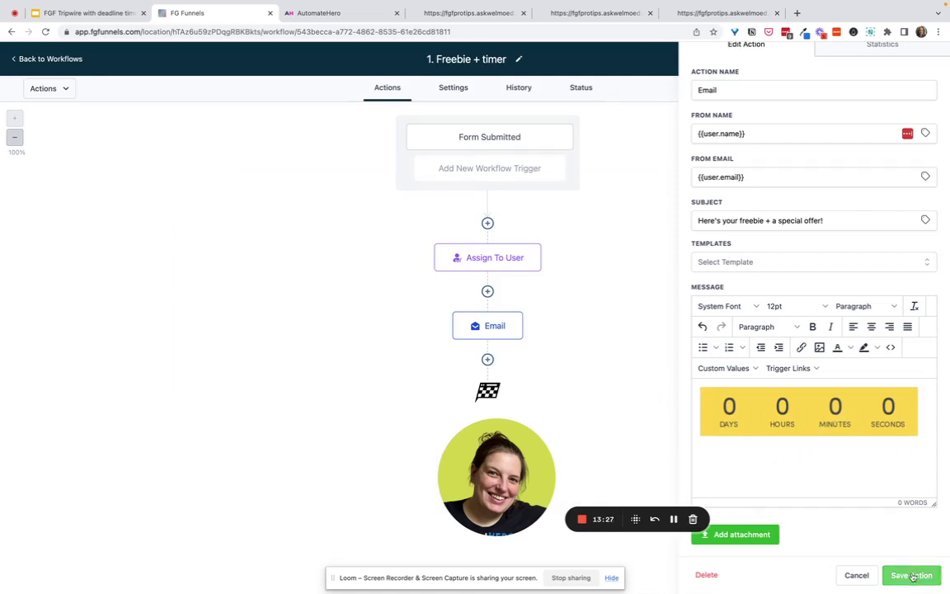
click(924, 59)
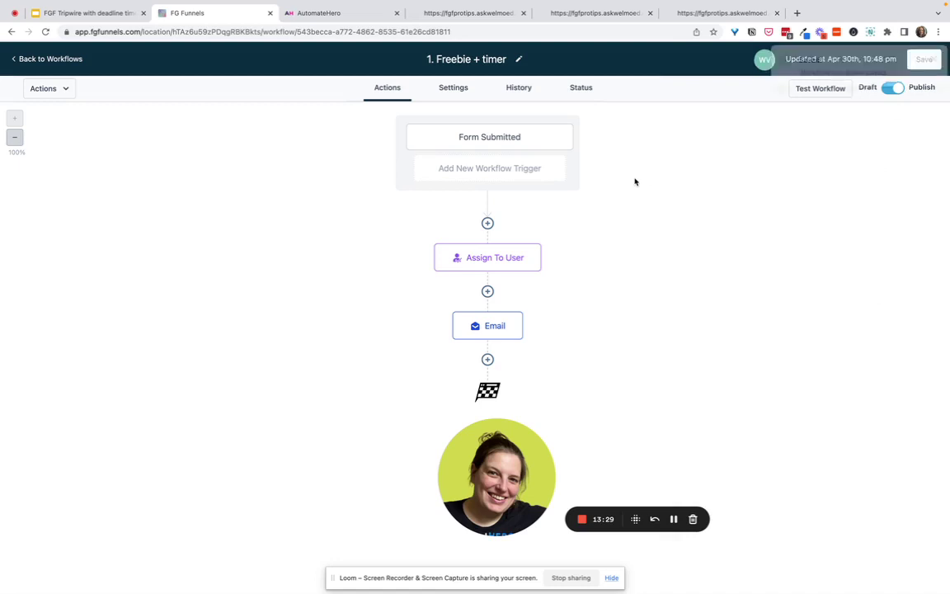
drag(490, 477, 95, 502)
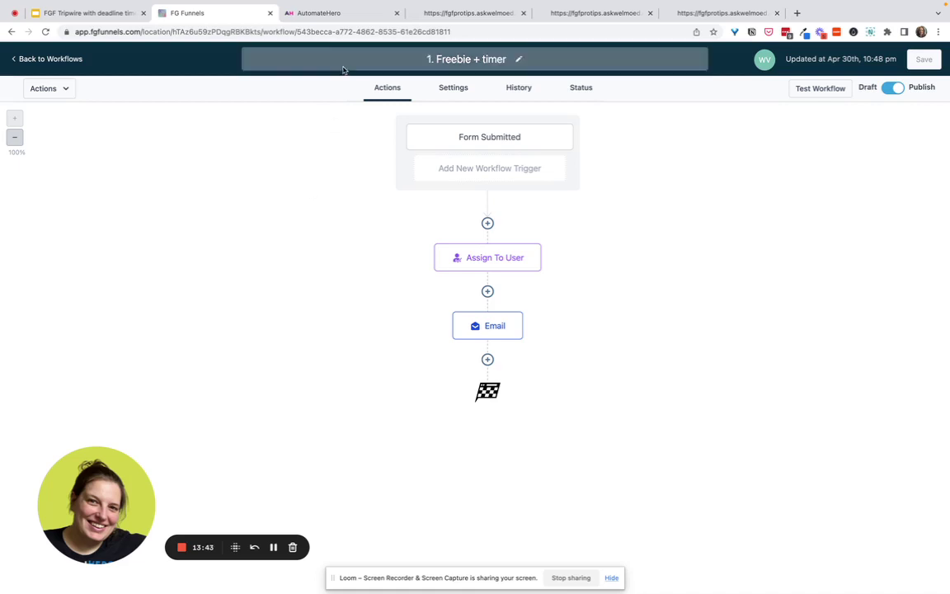
click(335, 12)
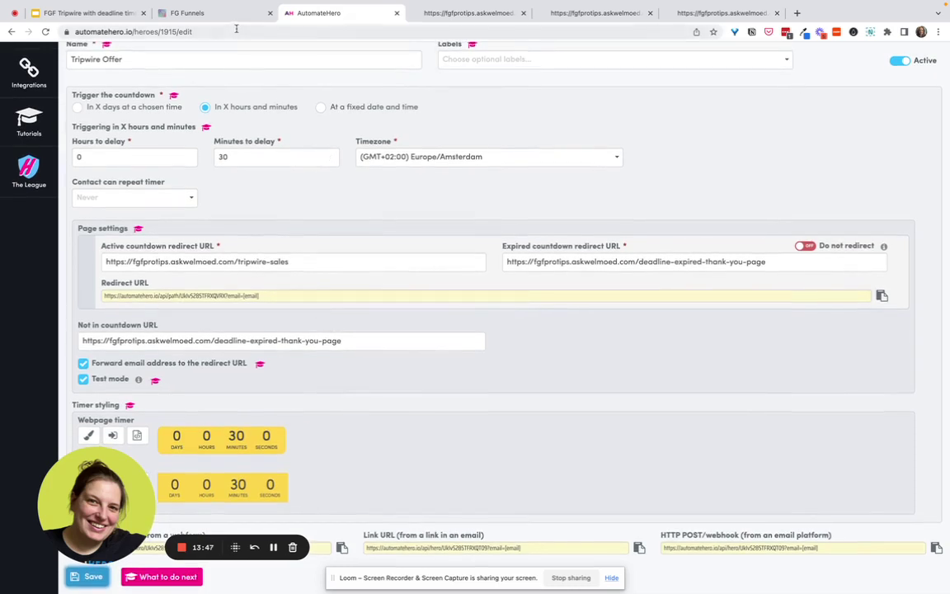
click(212, 14)
- Return from the workflow to the Tripwire Funnel and open its Freebie Optin page in the page builder
click(59, 58)
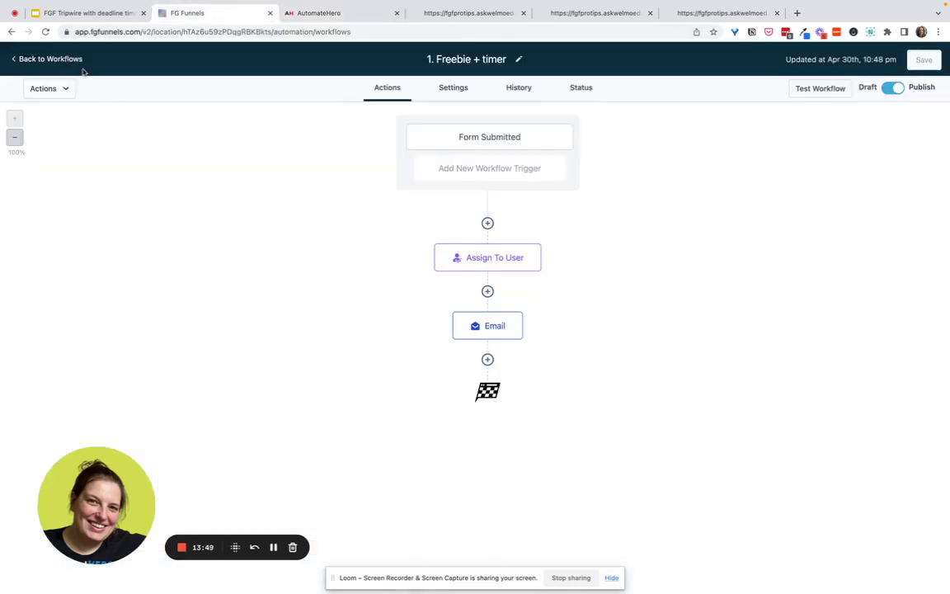
click(49, 273)
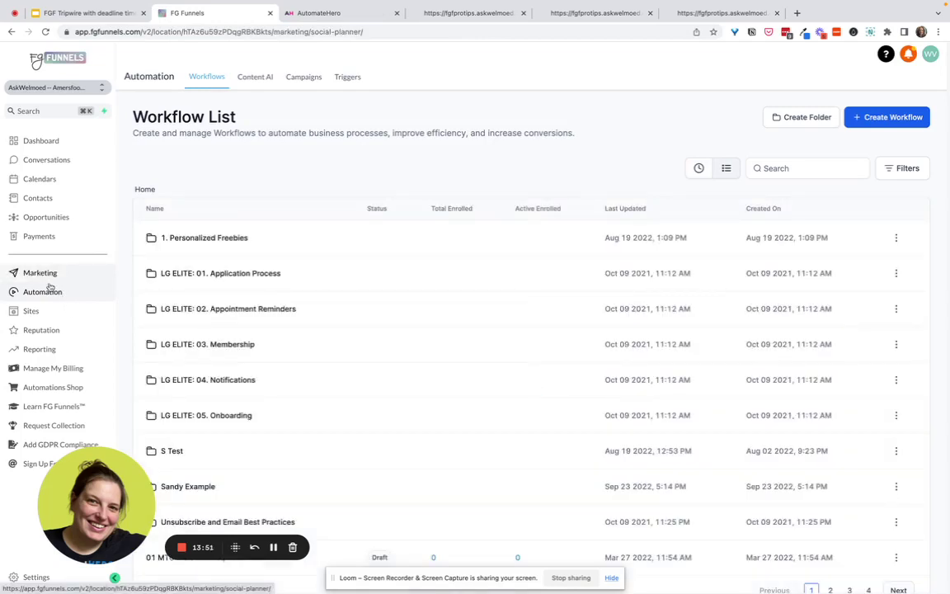
click(42, 311)
click(264, 159)
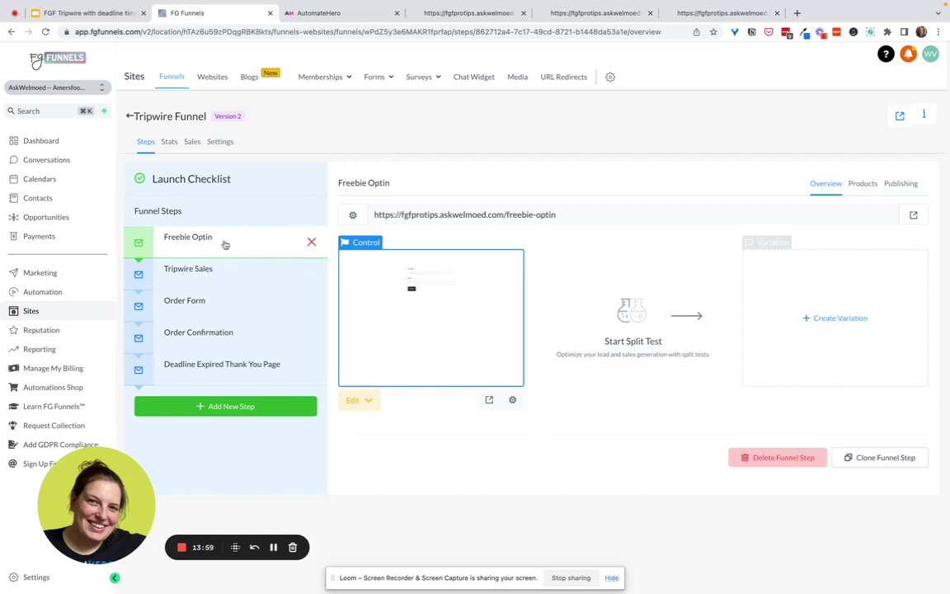
click(204, 270)
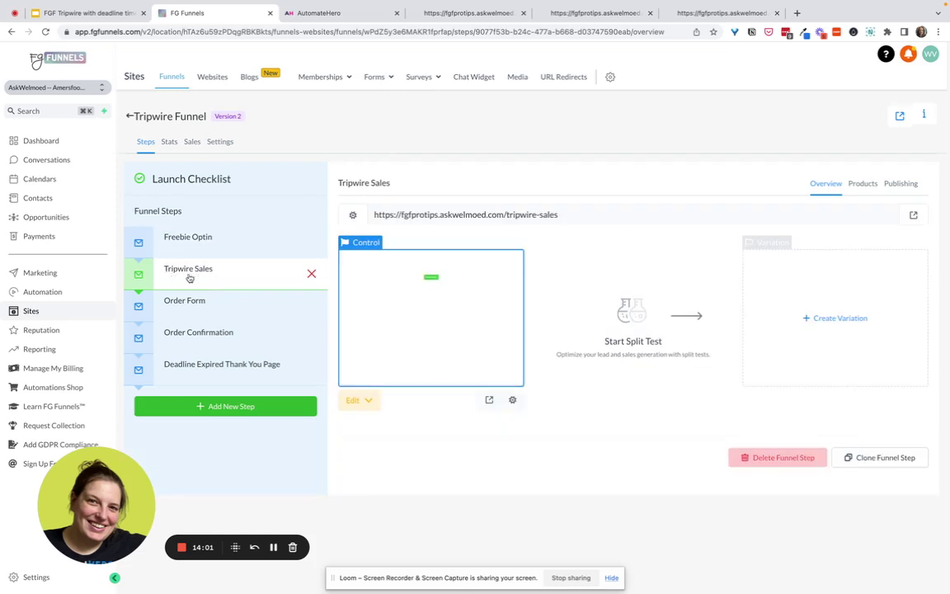
click(197, 246)
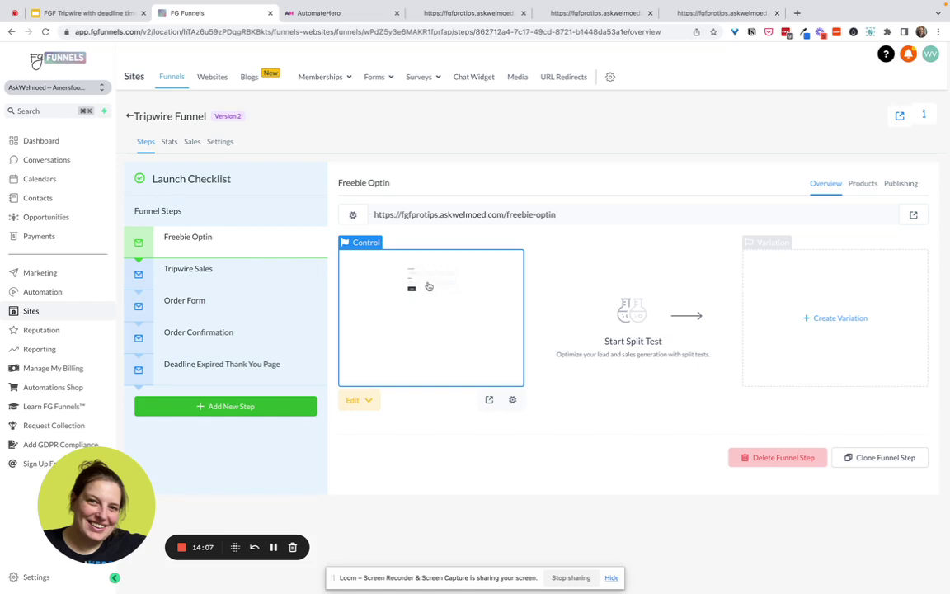
click(429, 286)
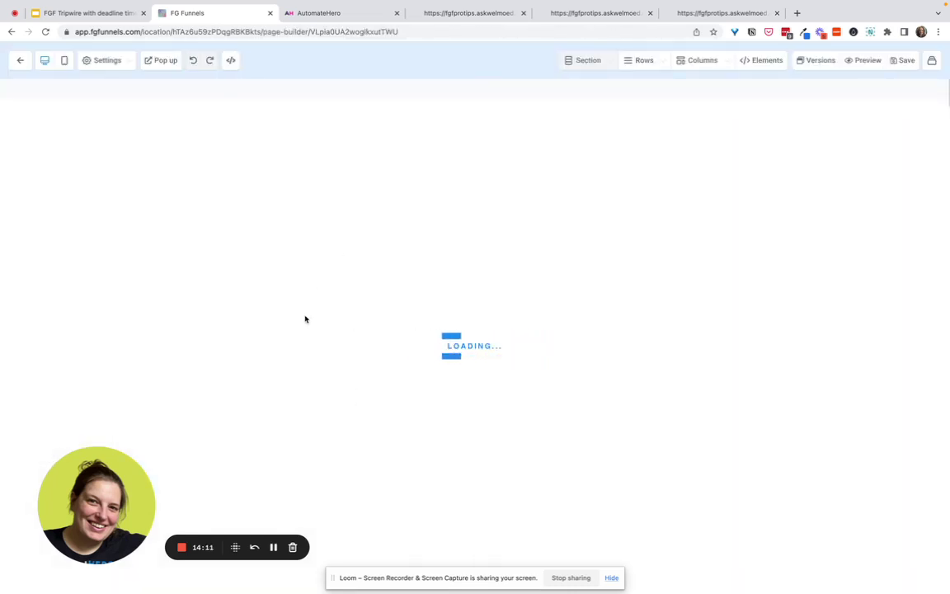
- Switch to AutomateHero, select the Tripwire Offer countdown's Redirect URL, and return to the Freebie Optin page in FG Funnels
scroll(141, 324, down, 1)
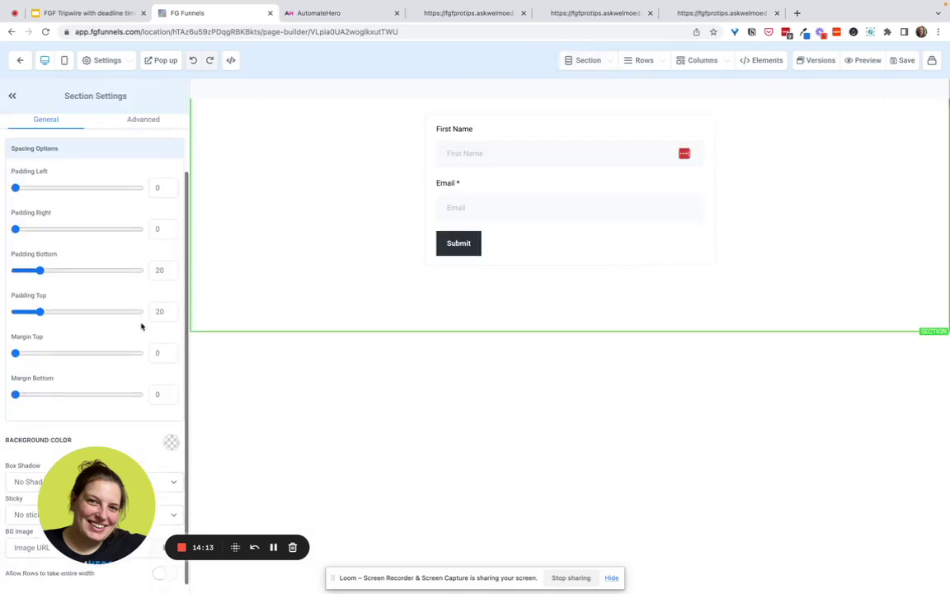
click(314, 13)
drag(269, 297, 101, 292)
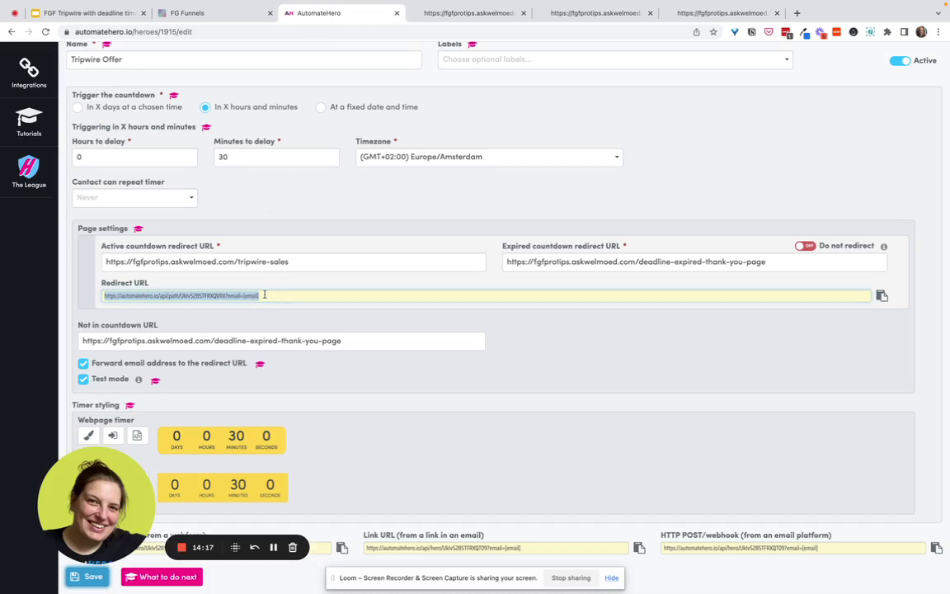
click(233, 14)
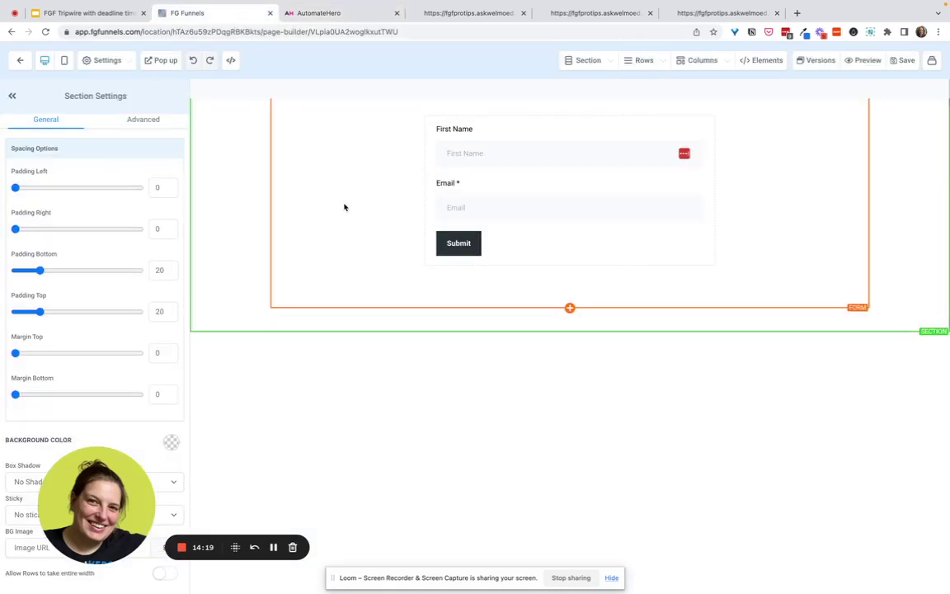
- Open the opt-in form's settings and inspect its website redirect URL through to the {{contact.email}} parameter
click(477, 198)
scroll(62, 334, down, 1)
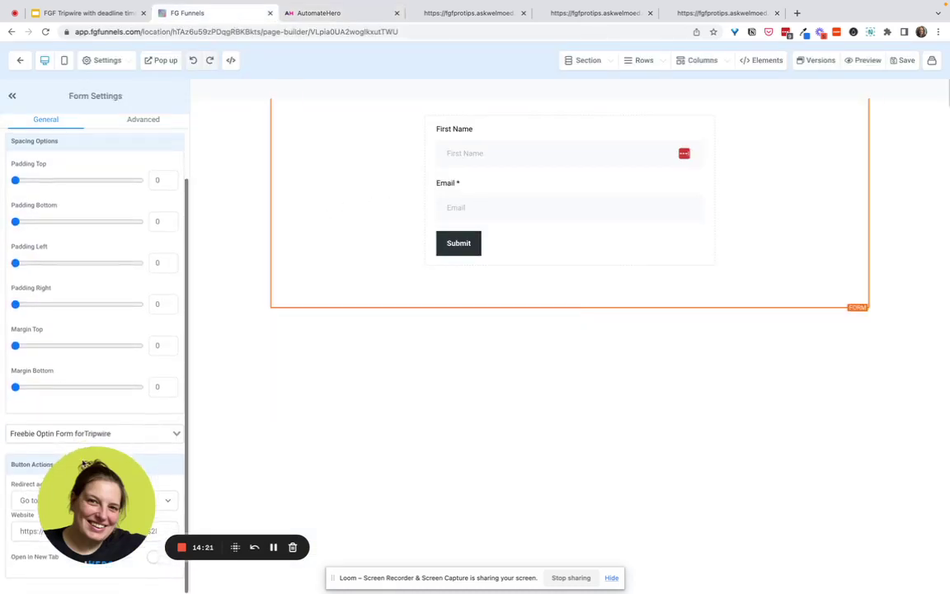
click(70, 531)
key(Right)
key(Right)
key(Right)
key(Right)
key(Right)
key(Right)
key(Right)
key(Right)
key(Right)
key(Right)
key(Right)
key(Right)
key(Right)
key(Right)
key(Right)
key(Right)
key(Right)
key(Right)
key(Right)
key(Right)
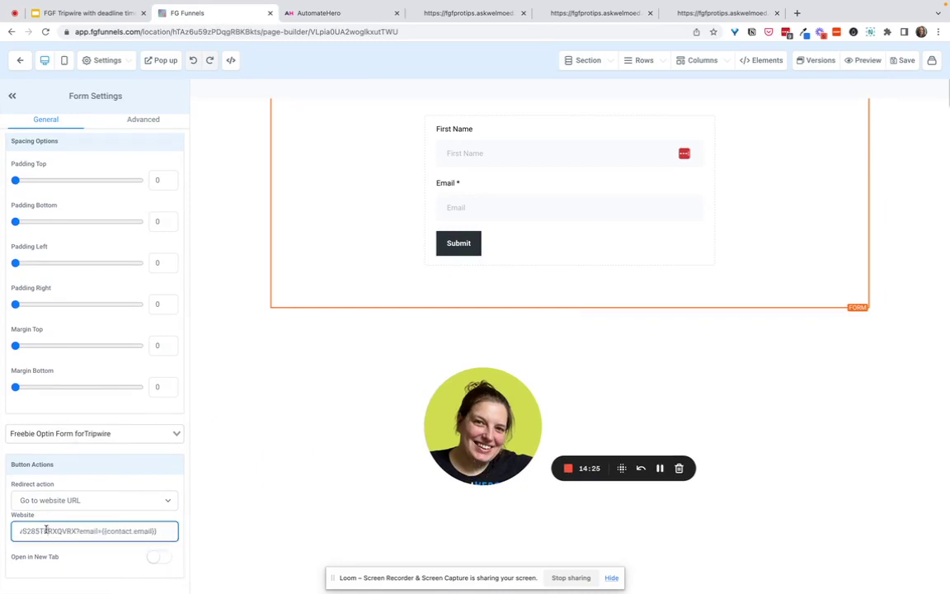
key(super+a)
click(100, 531)
triple_click(51, 536)
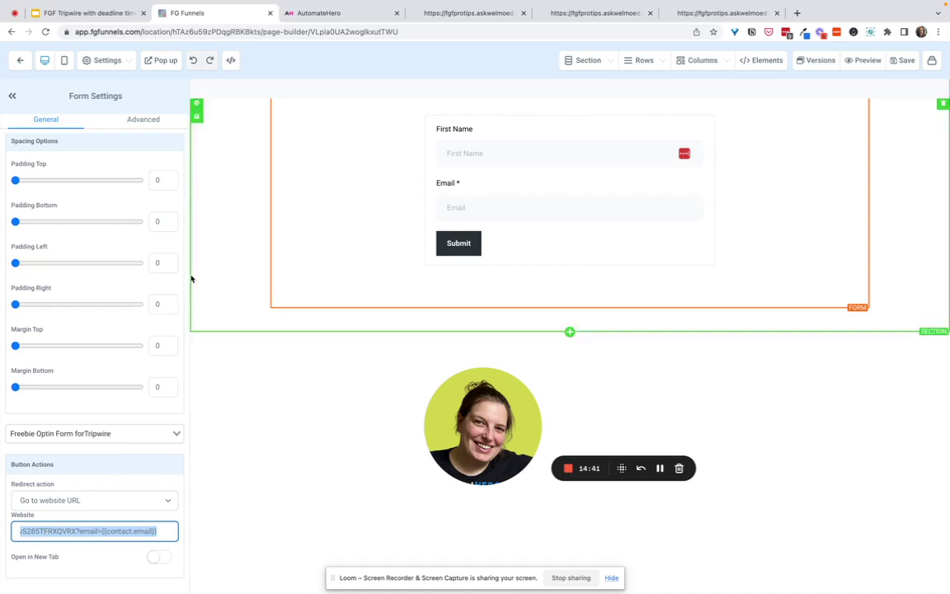
- Switch to AutomateHero and review the Tripwire Offer countdown's trigger, redirect, expired-page and test mode settings
click(317, 13)
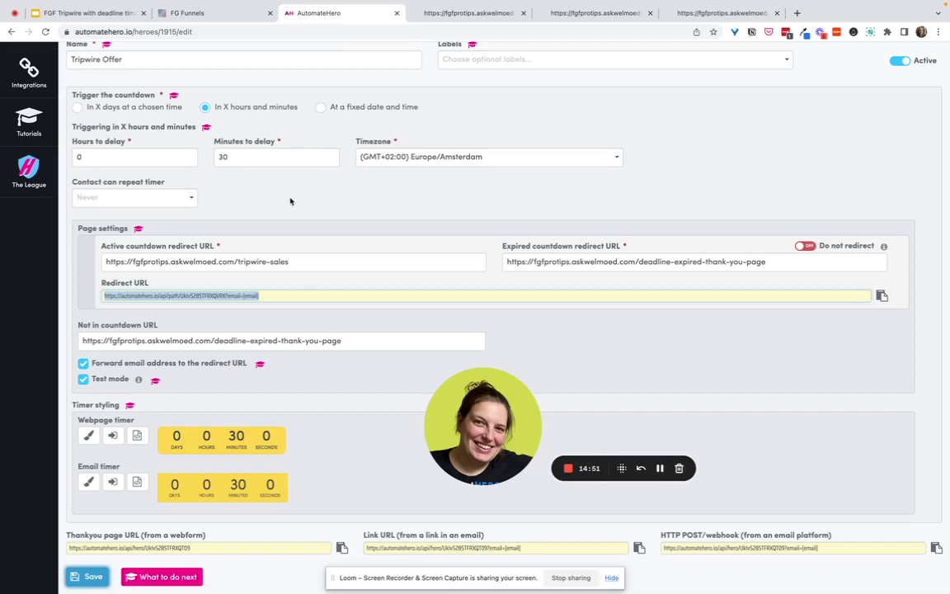
scroll(314, 347, up, 1)
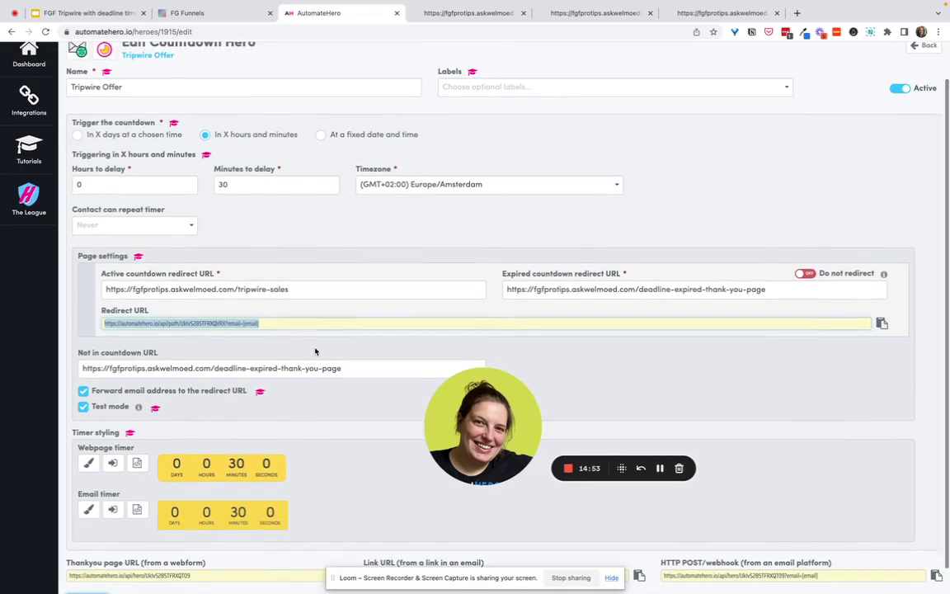
scroll(314, 348, down, 1)
scroll(315, 347, up, 1)
scroll(315, 348, up, 1)
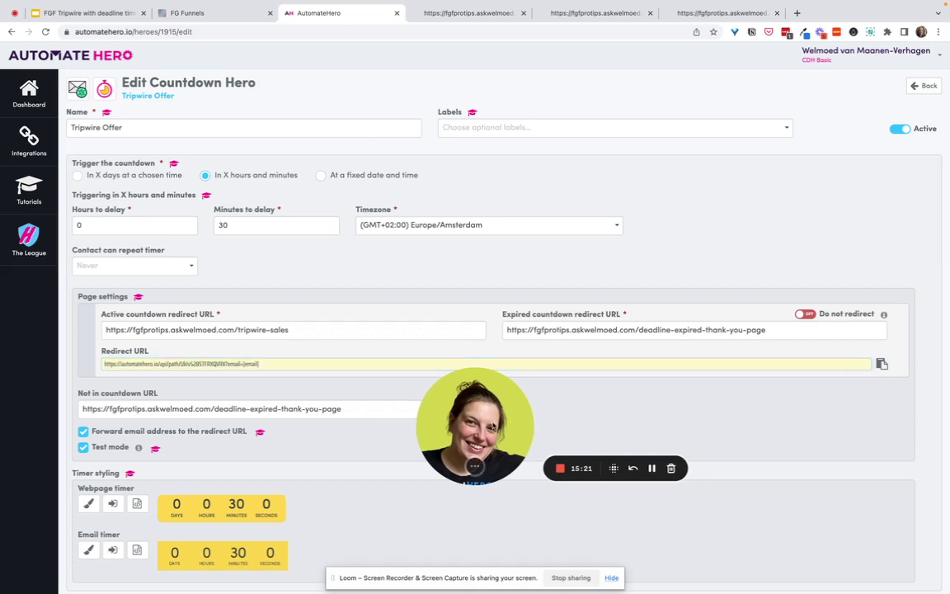
drag(530, 430, 290, 458)
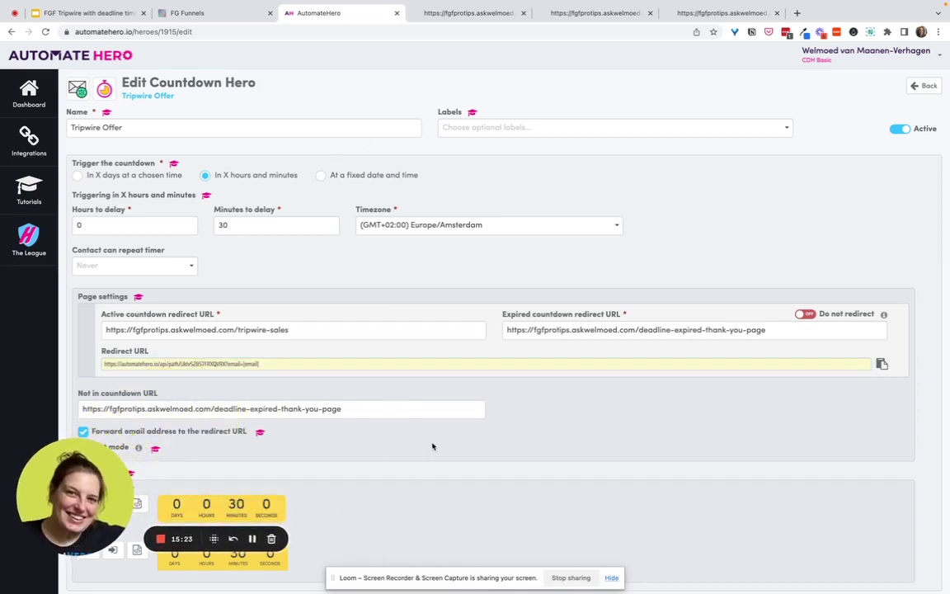